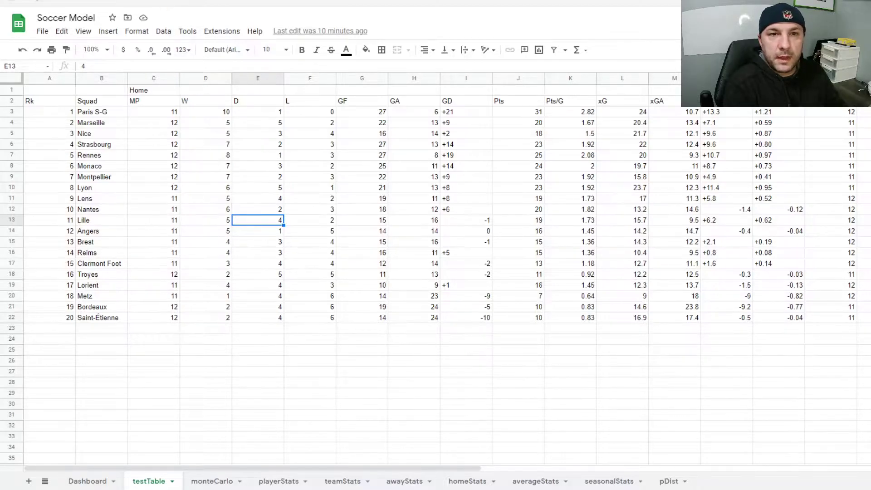
- Switch to the FBref 2021-2022 Ligue 1 Stats page, show the League Table's Home/Away split, and look over the Squad Standard Stats
key("ctrl+Tab")
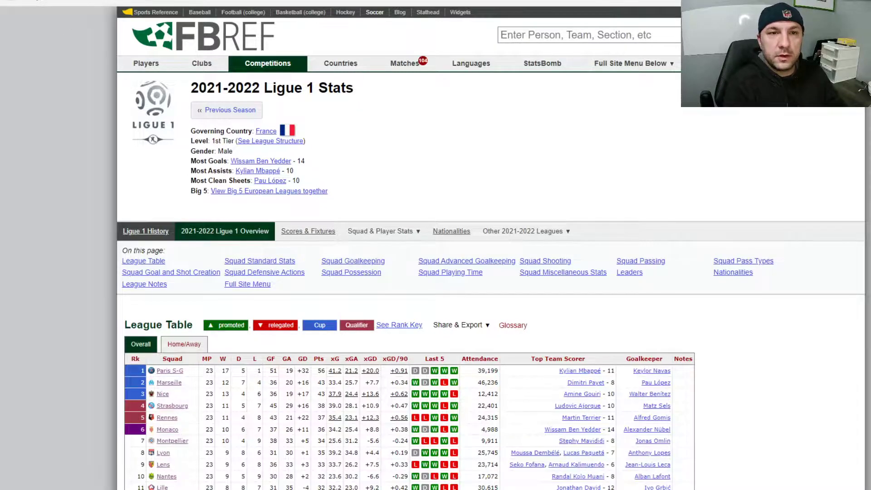
key("ctrl+Tab")
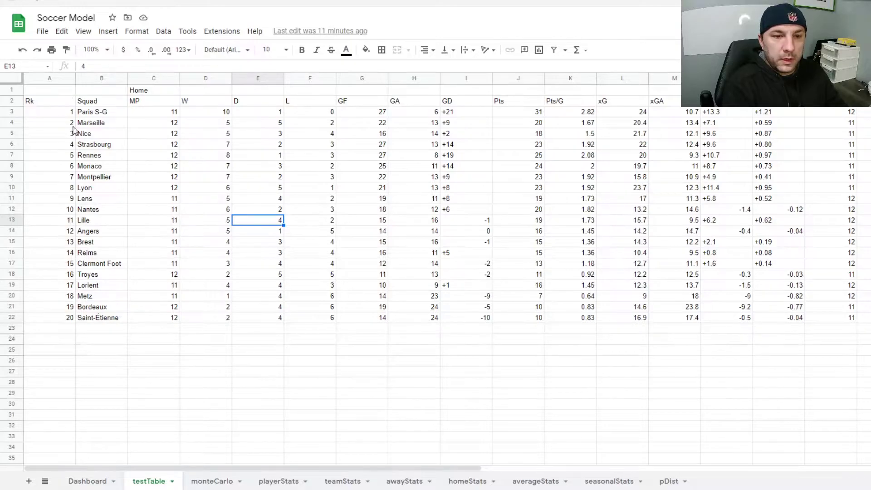
left_click(65, 92)
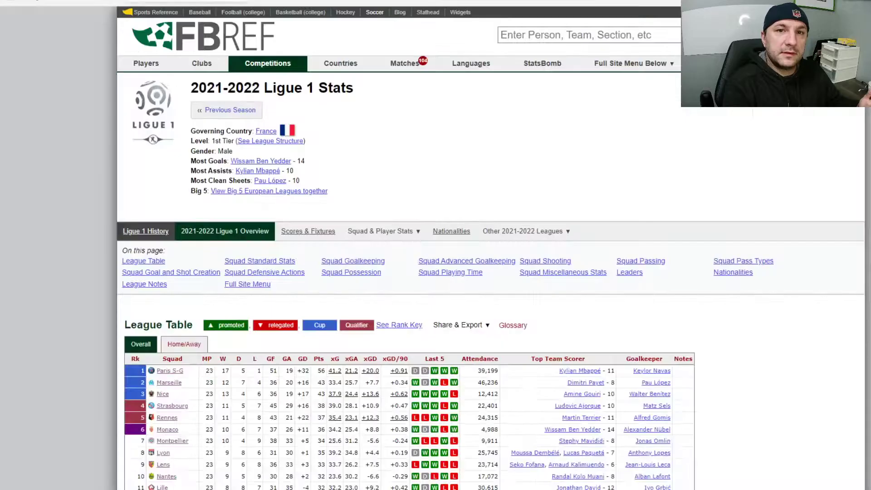
left_click(188, 3)
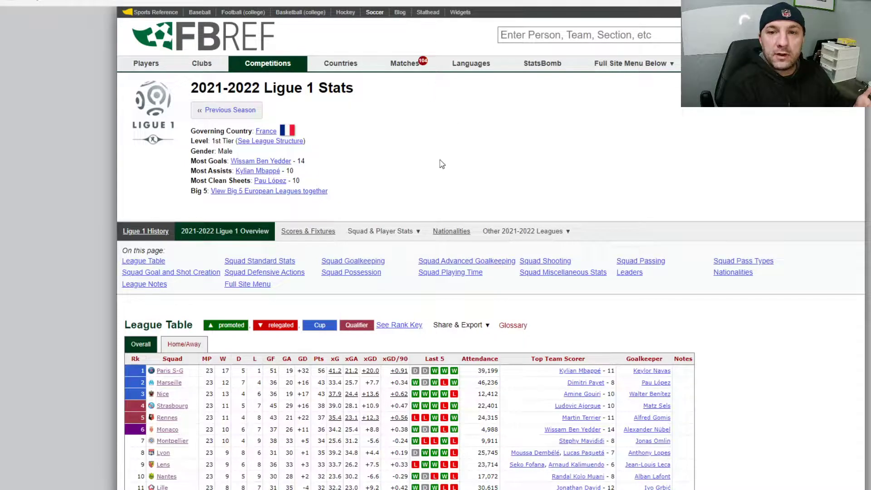
scroll(440, 164, "down", 3)
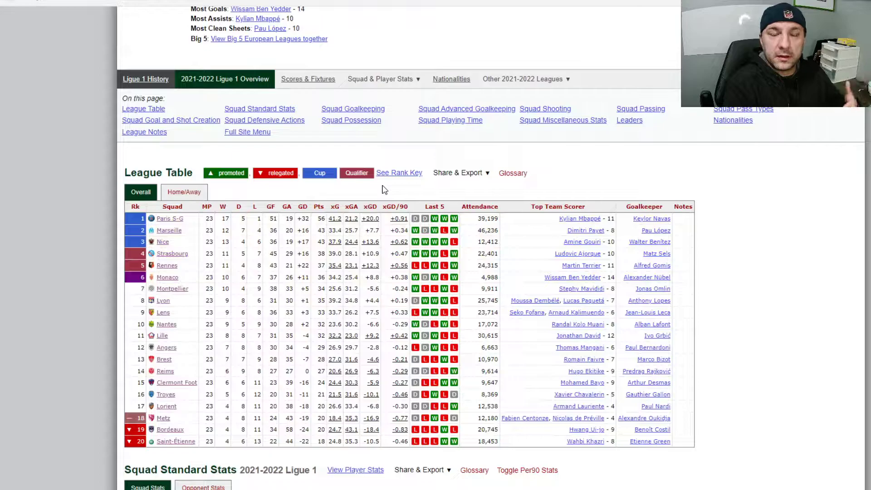
left_click(175, 187)
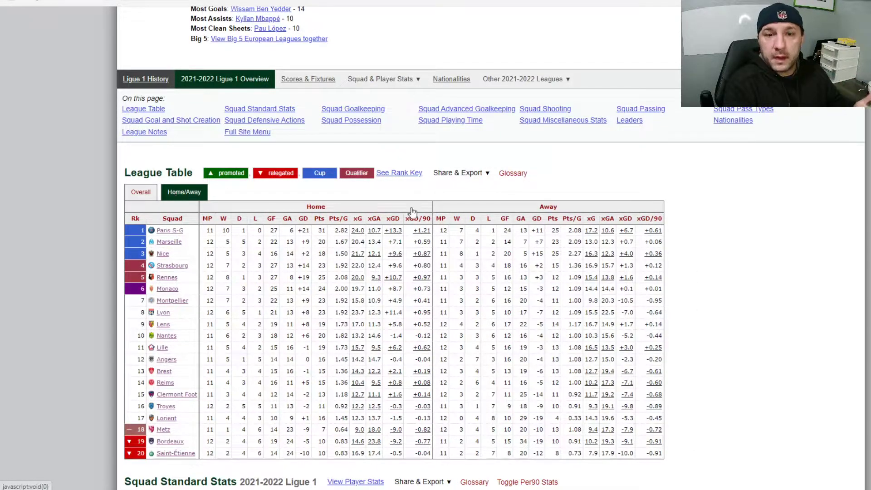
scroll(745, 368, "down", 3)
scroll(746, 367, "down", 4)
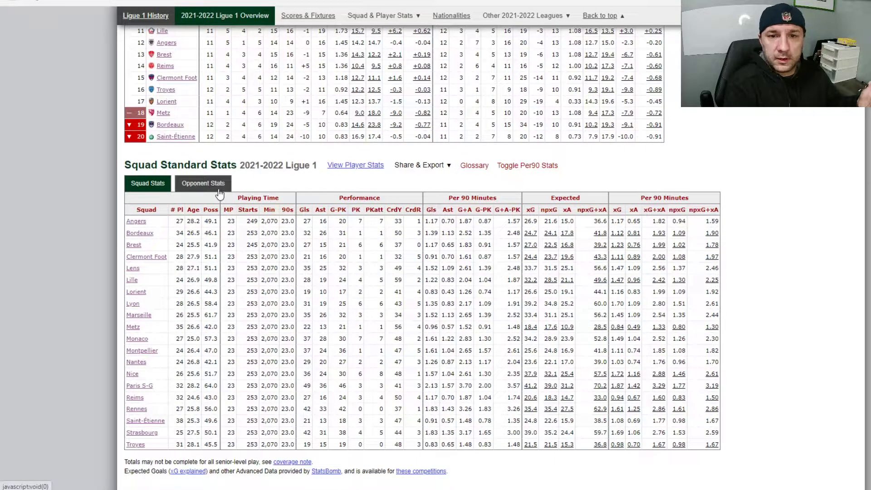
scroll(476, 187, "up", 9)
scroll(476, 187, "up", 1)
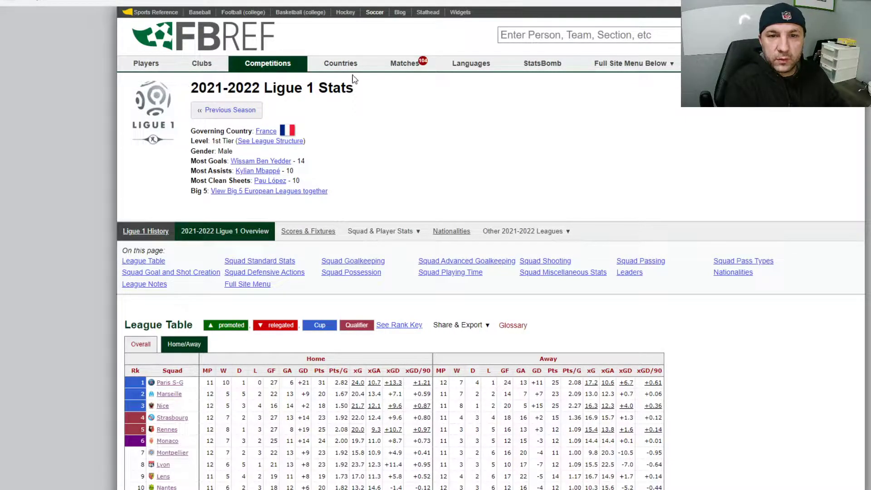
key("ctrl+Tab")
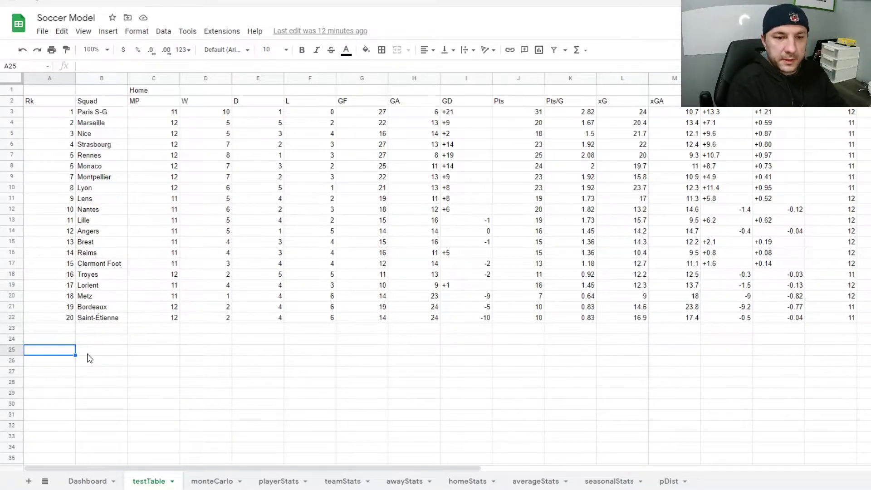
type("=")
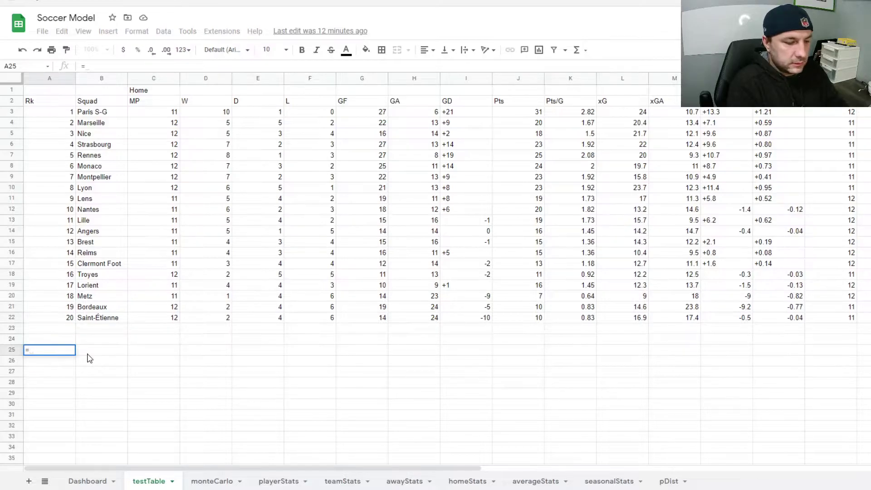
type("import")
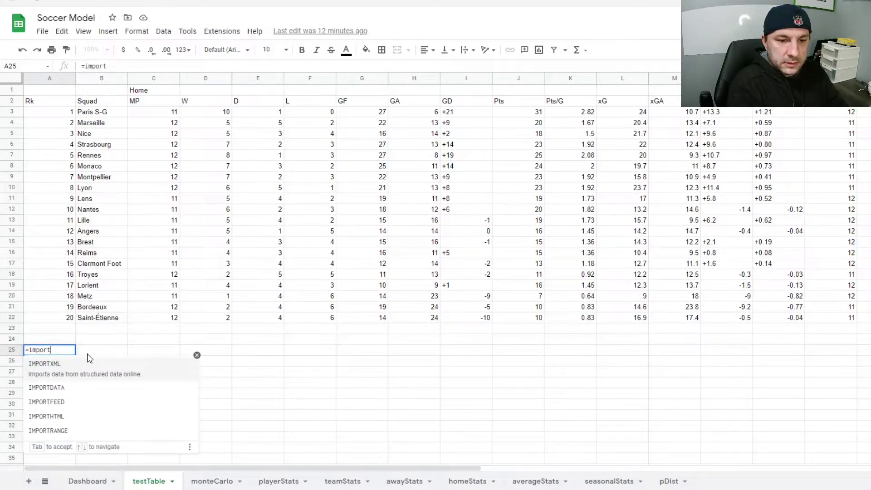
left_click(101, 420)
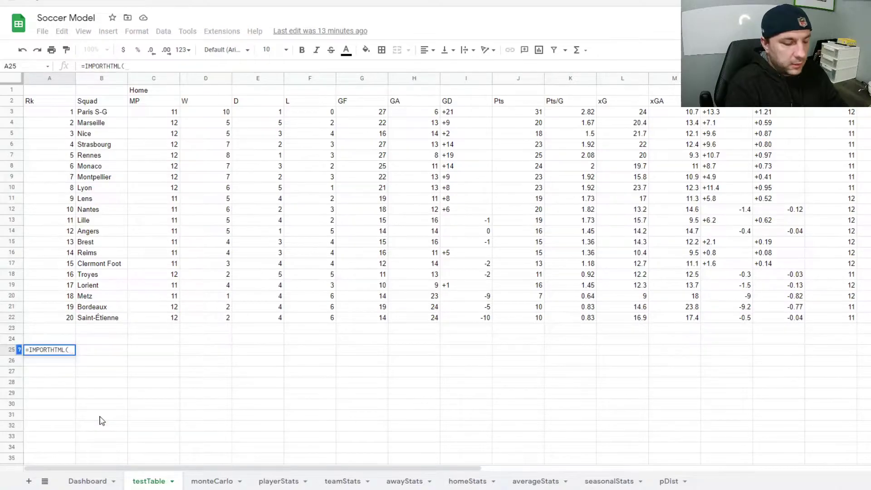
type("\"")
type("https://fbref.com/en/comps/13/Ligue-1-Stats")
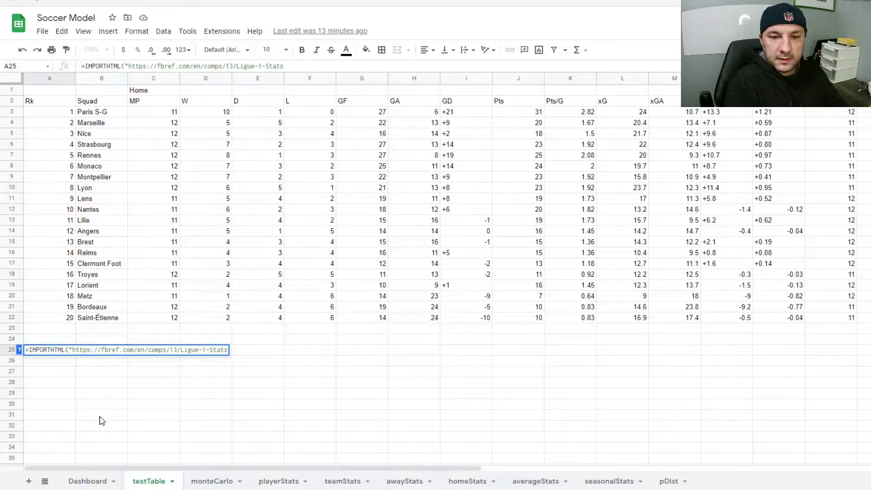
type("\", ")
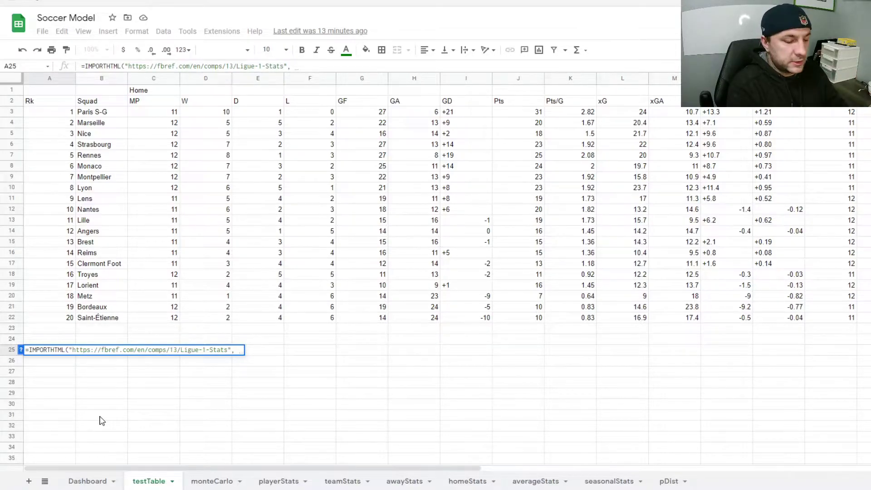
type(" \"table")
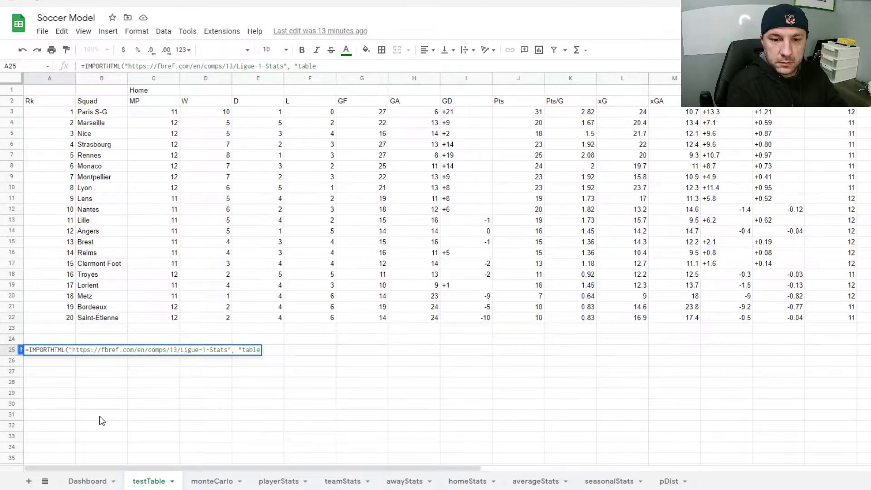
type("\",")
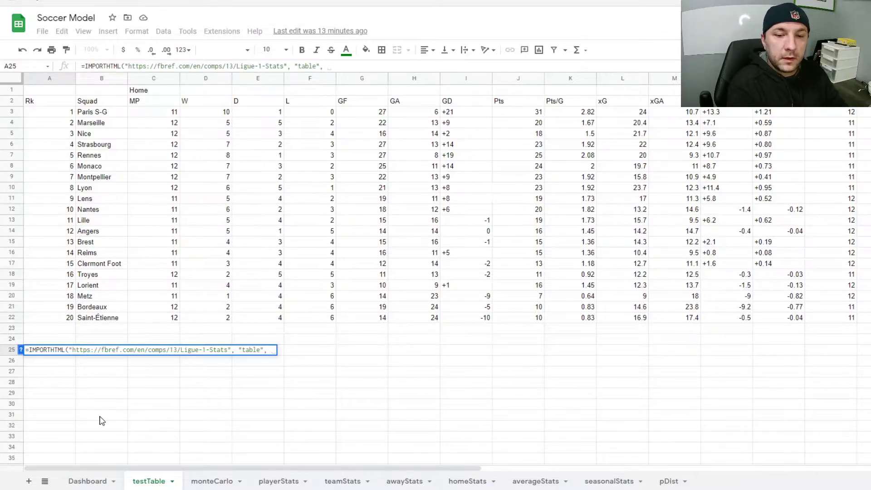
type("1")
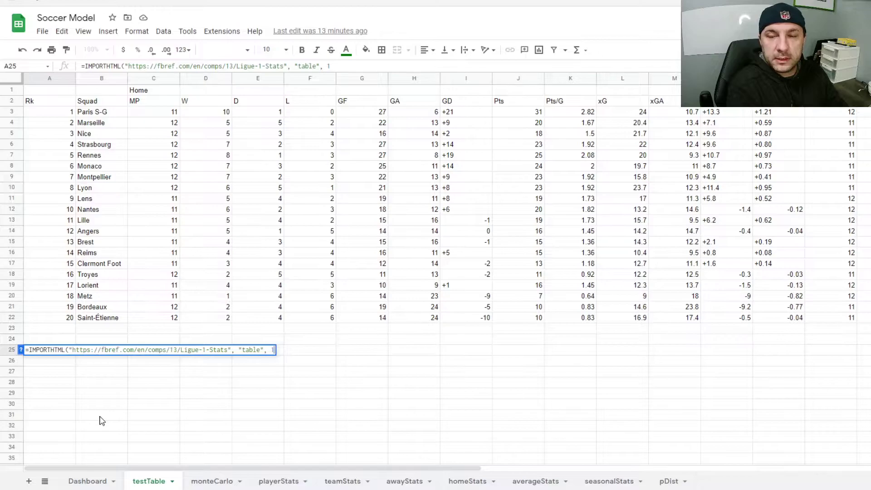
type(")")
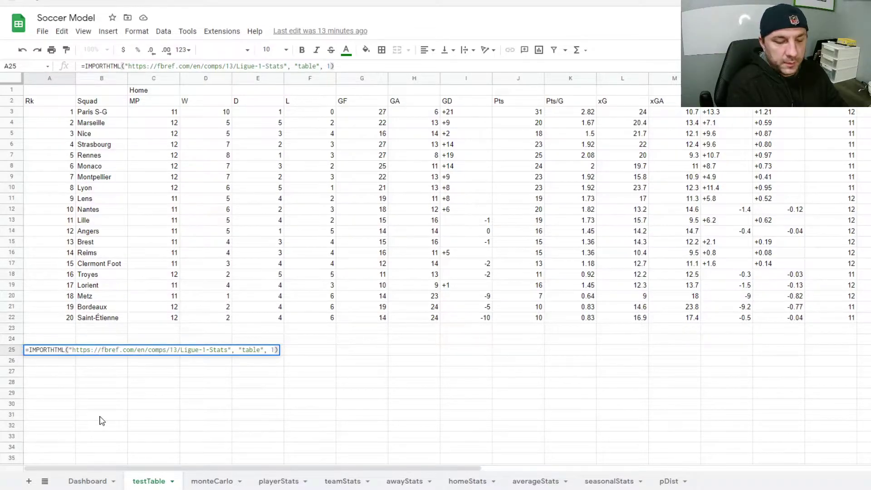
key("Return")
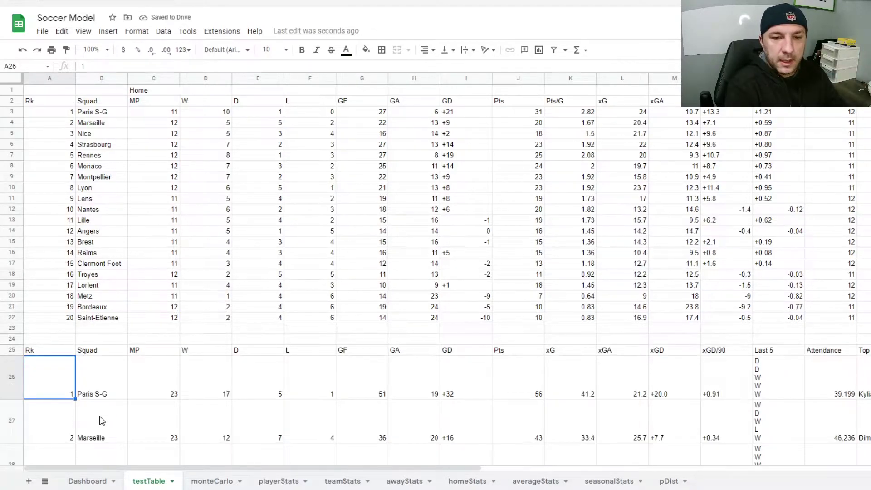
- Compare the import with FBref's Home/Away table and set the table index in A25's IMPORTHTML formula to 2
scroll(101, 420, "down", 1)
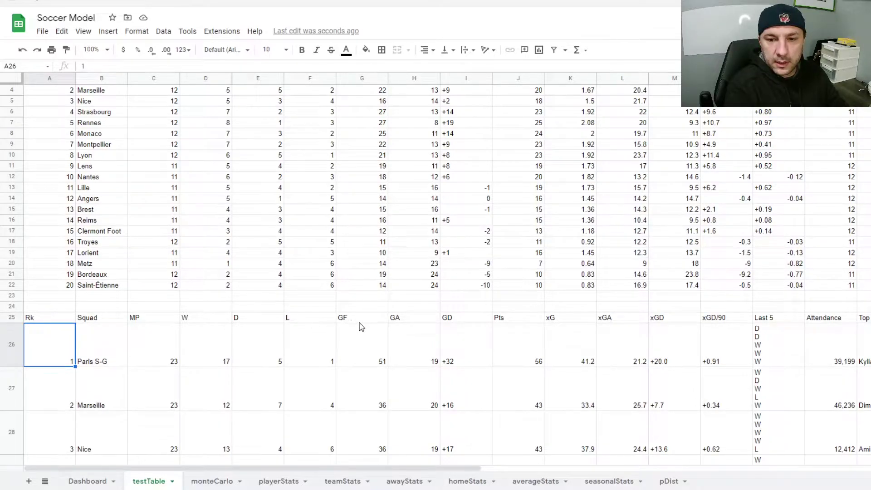
key("ctrl+Tab")
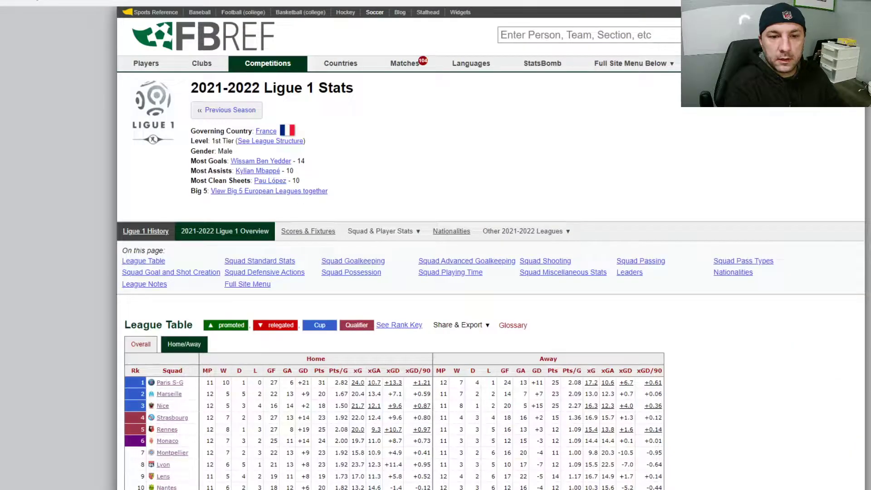
left_click(217, 384)
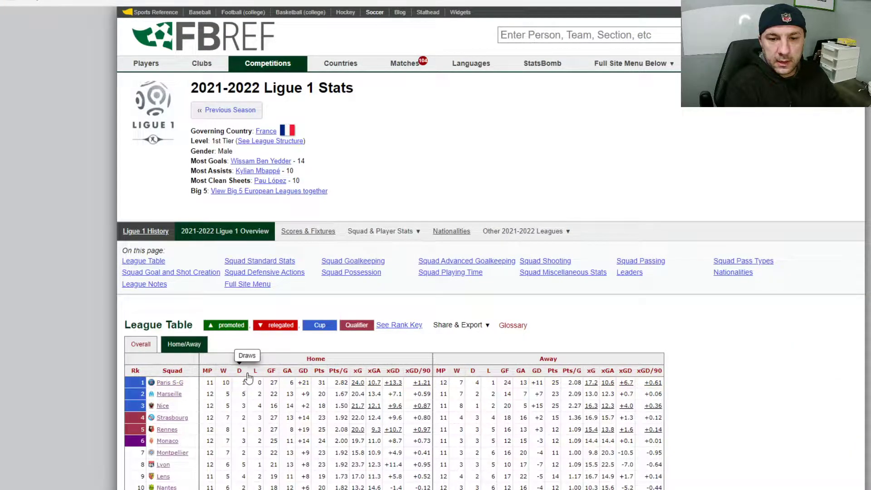
key("ctrl+Tab")
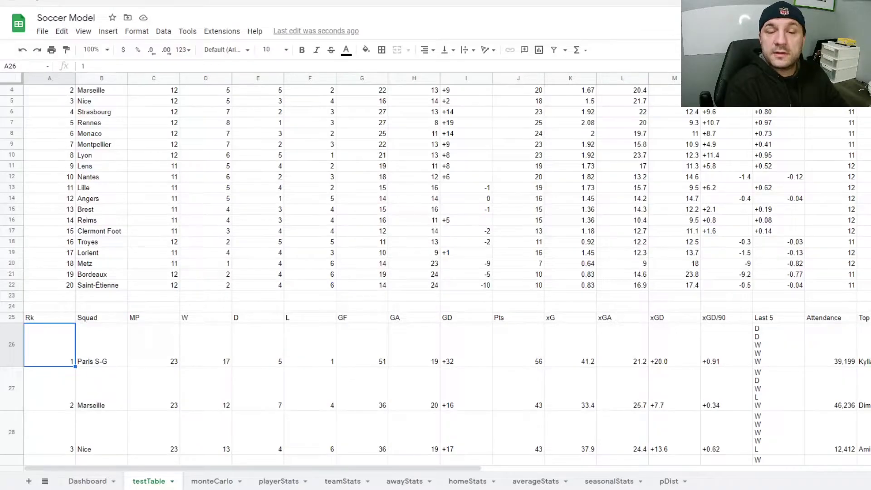
left_click(39, 320)
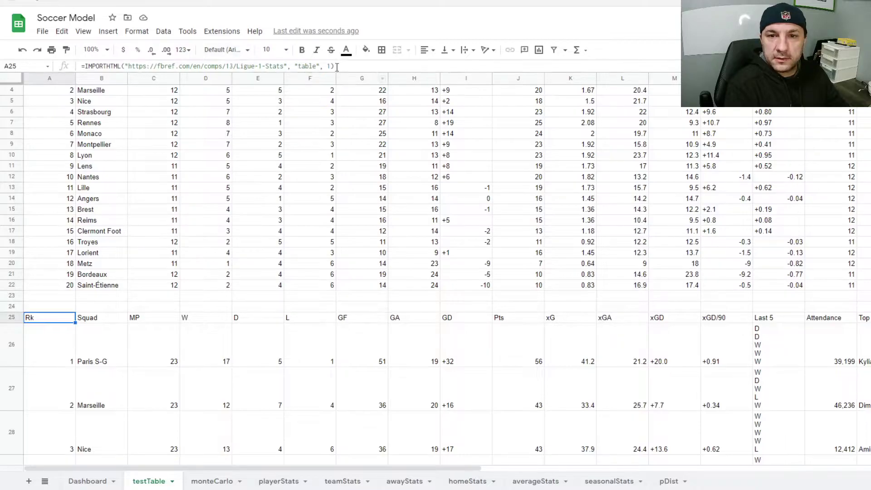
left_click(336, 66)
double_click(331, 66)
type("2")
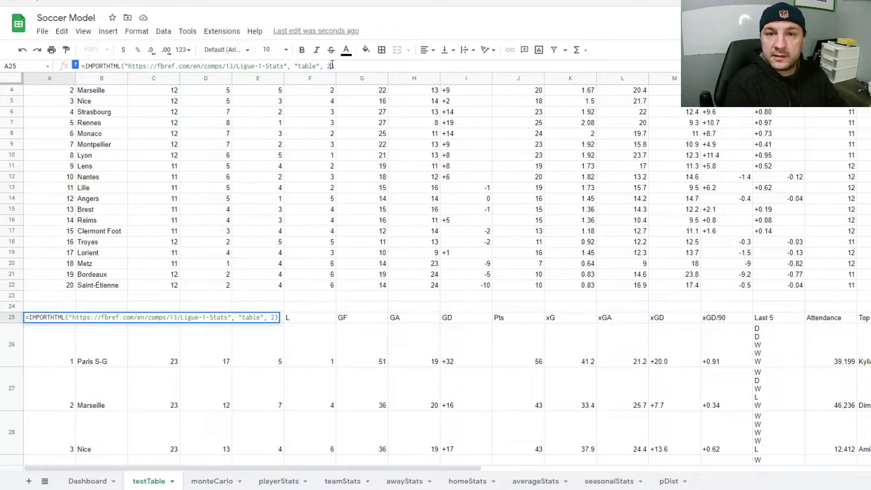
key("Return")
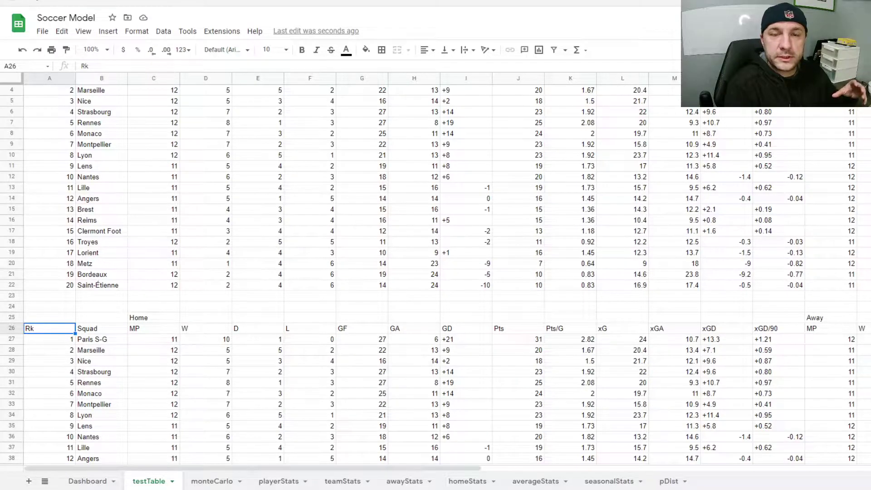
- Compare the imported home and away table on testTable with the League Table on the FBref page
key("ctrl+Tab")
scroll(848, 358, "down", 3)
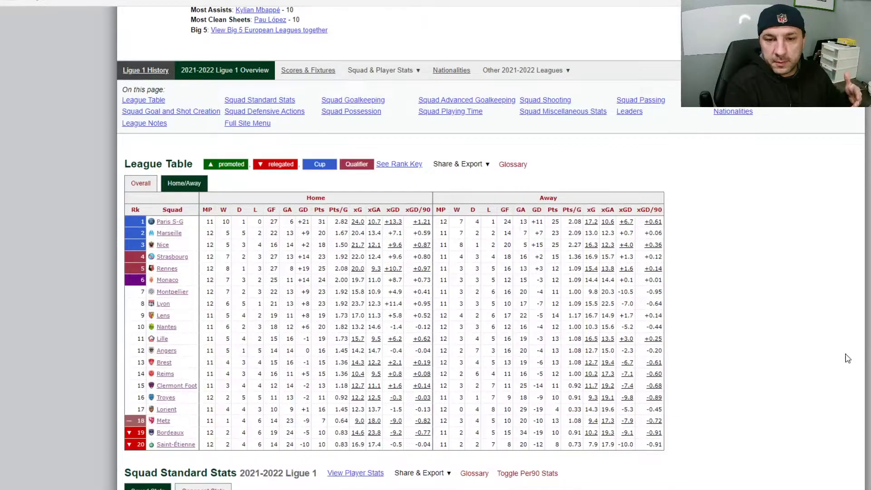
key("ctrl+shift+Tab")
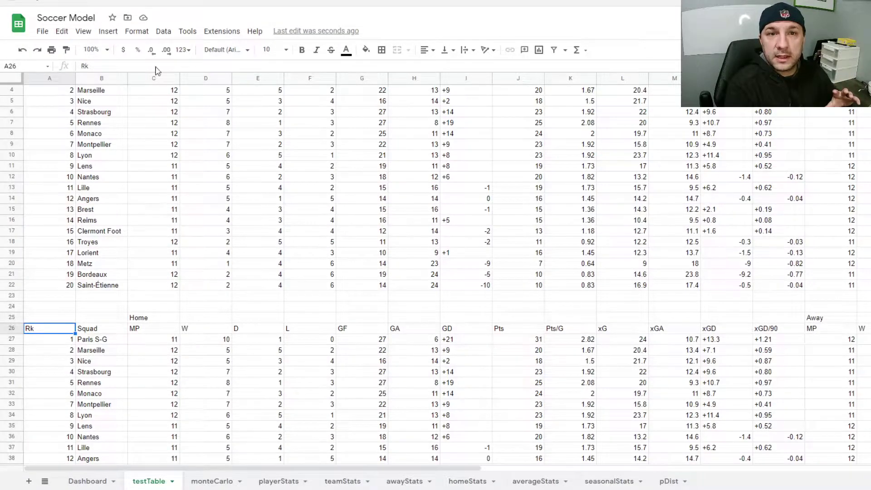
key("ctrl+Tab")
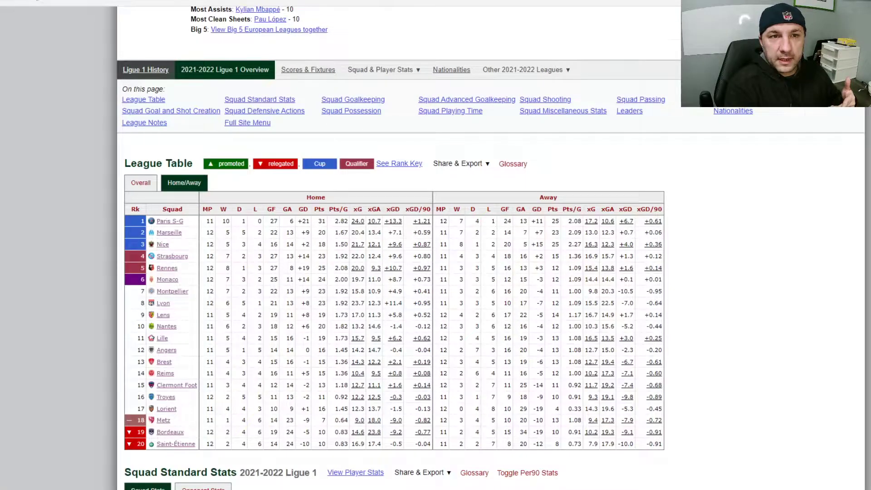
key("ctrl+shift+Tab")
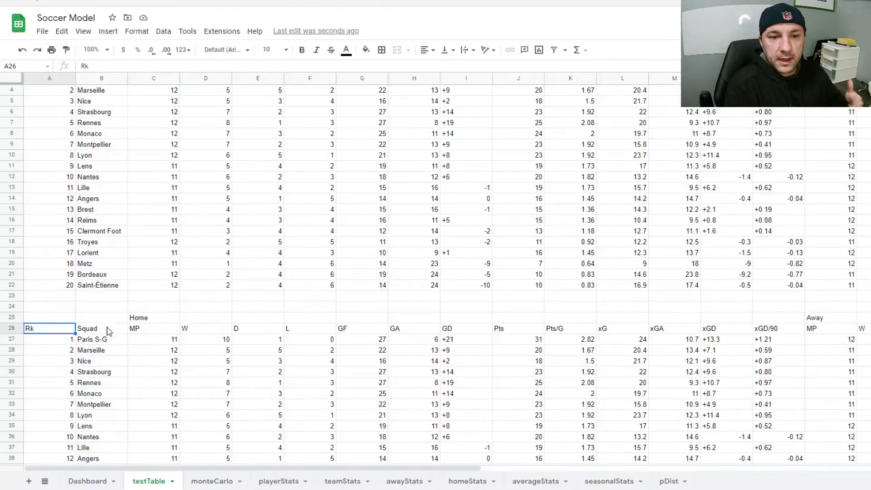
- Examine the IMPORTHTML formulas in cells A25 and A1 of the testTable sheet
left_click(63, 321)
double_click(62, 319)
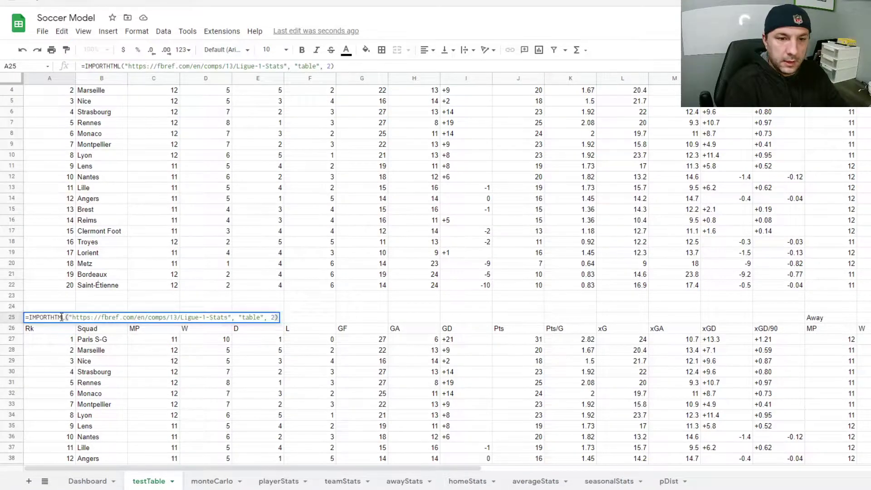
key("Return")
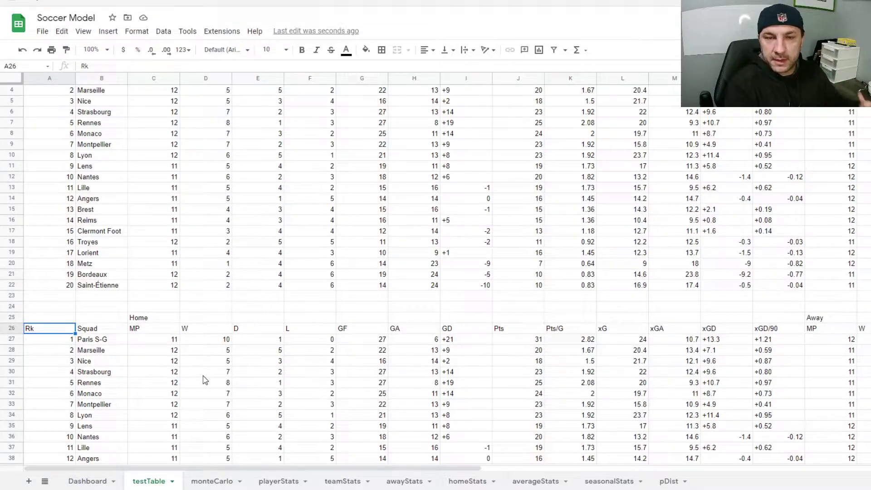
scroll(206, 381, "up", 1)
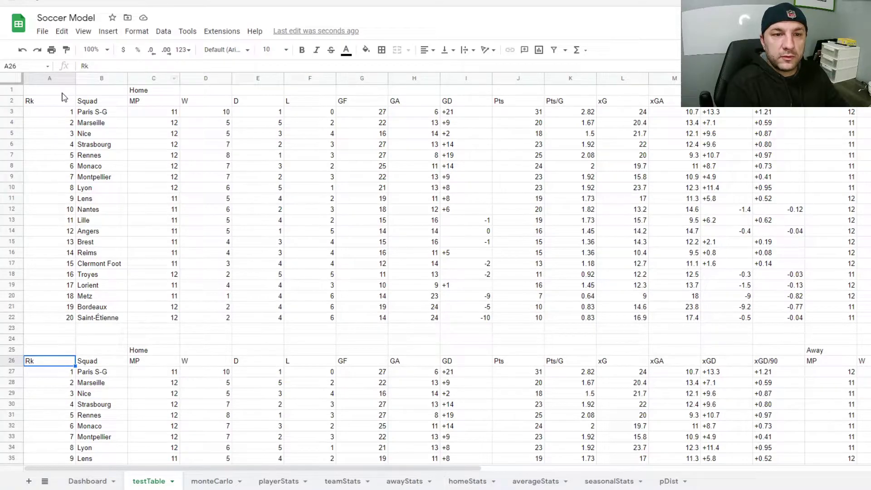
left_click(63, 94)
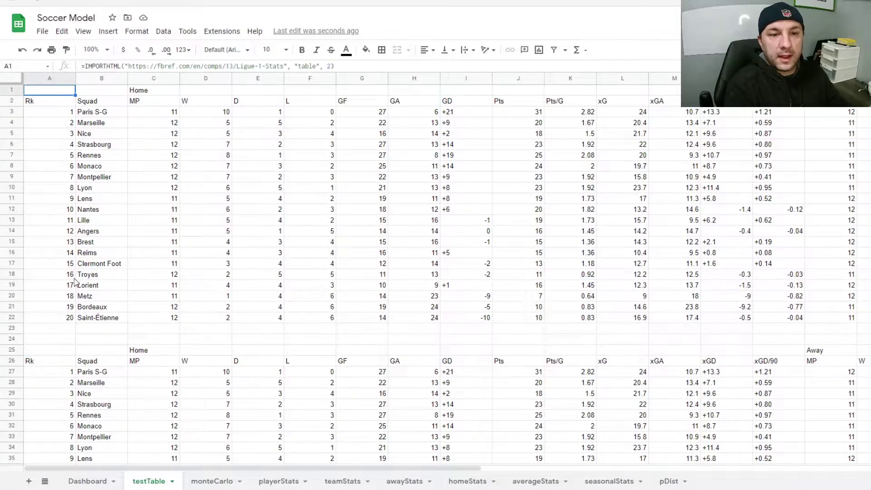
left_click(66, 351)
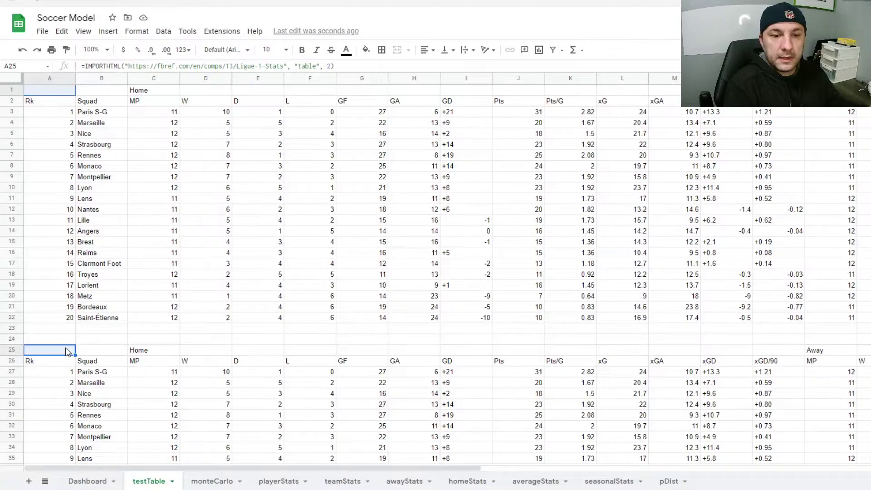
- Fill cells A1 and A25 of the testTable sheet with yellow to mark where the IMPORTHTML formulas are
left_click(366, 50)
left_click(393, 120)
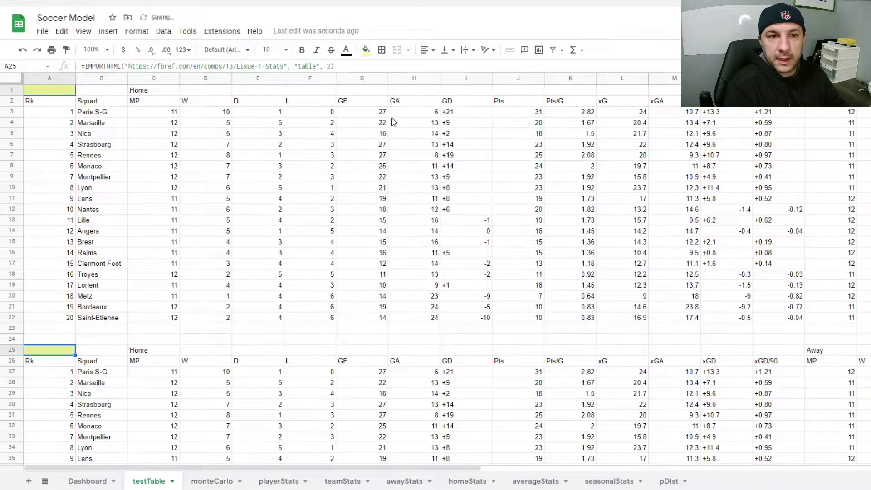
left_click(86, 322)
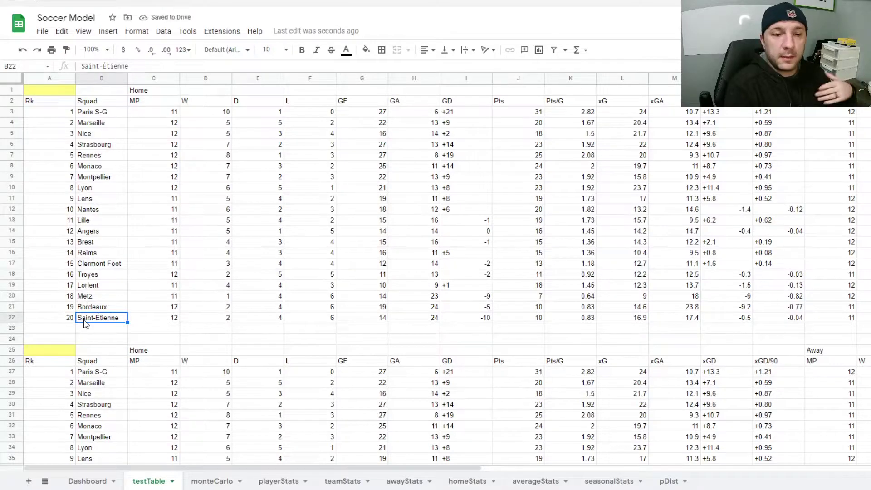
left_click(72, 350)
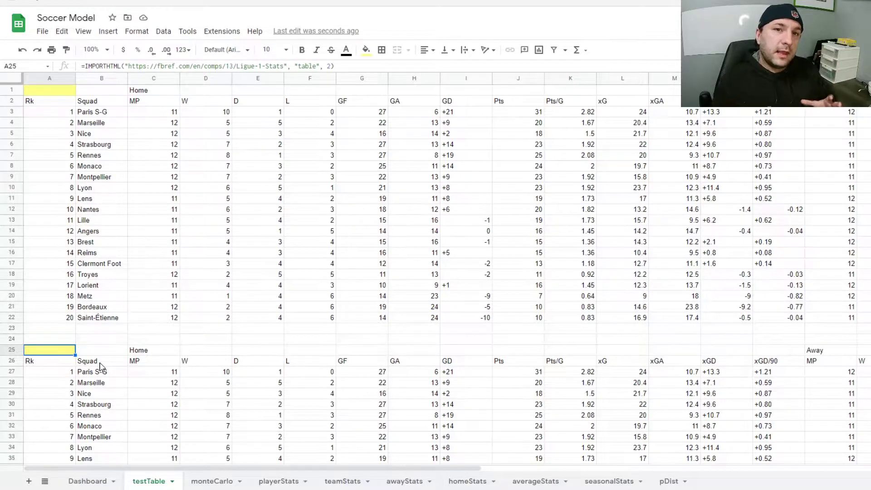
scroll(100, 365, "down", 2)
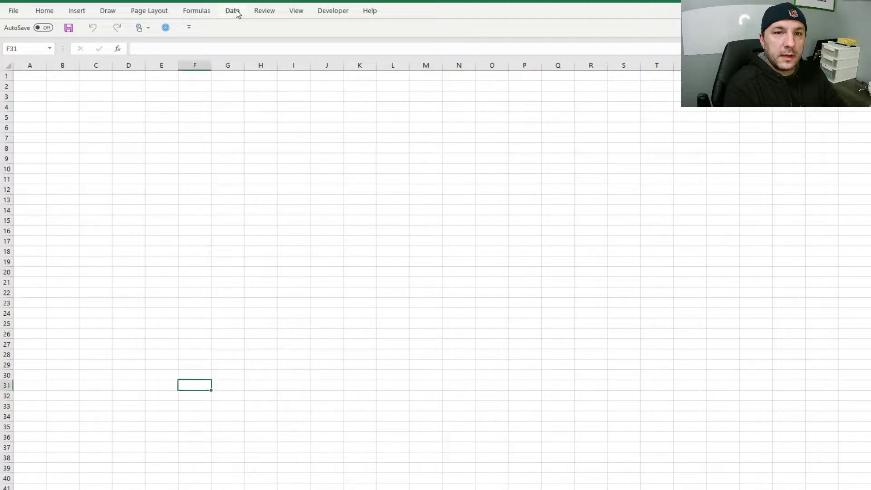
left_click(234, 11)
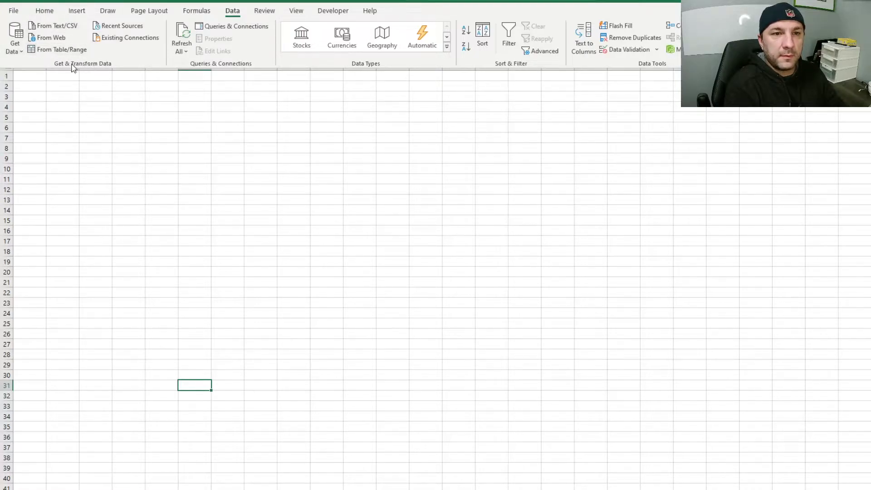
left_click(58, 37)
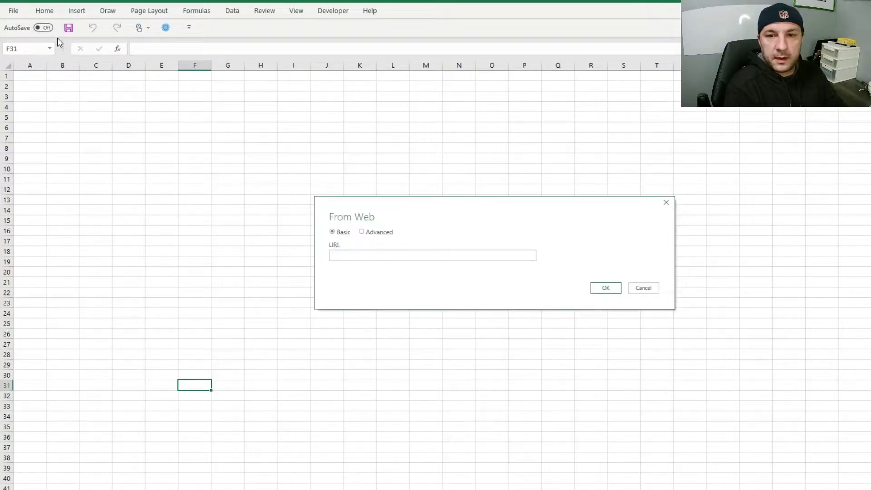
left_click(389, 254)
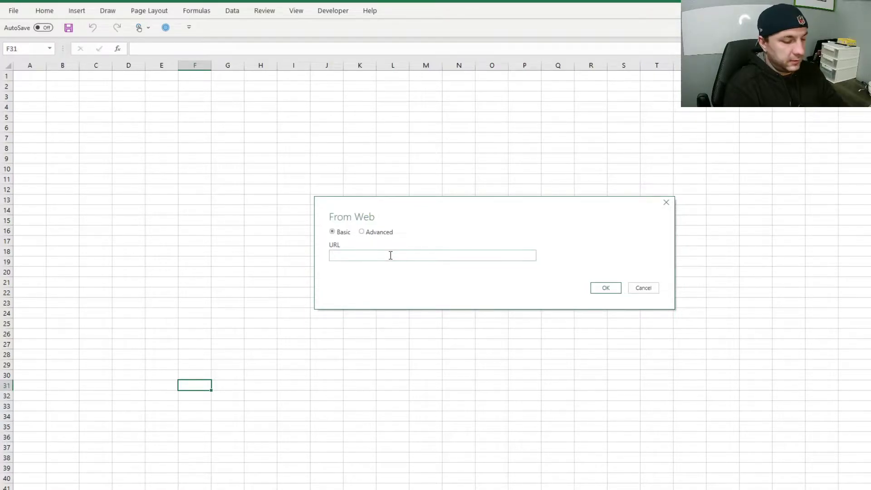
type("https://fbref.com/en/comps/13/Ligue-1-Stats")
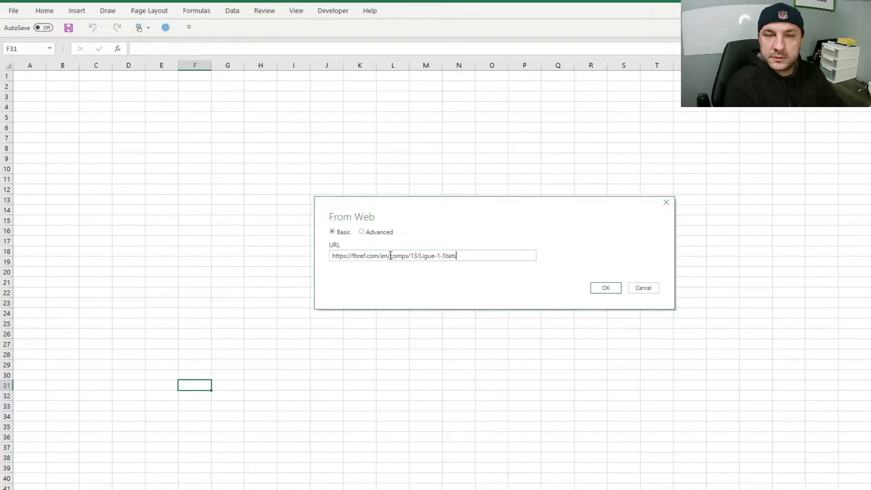
left_click(597, 289)
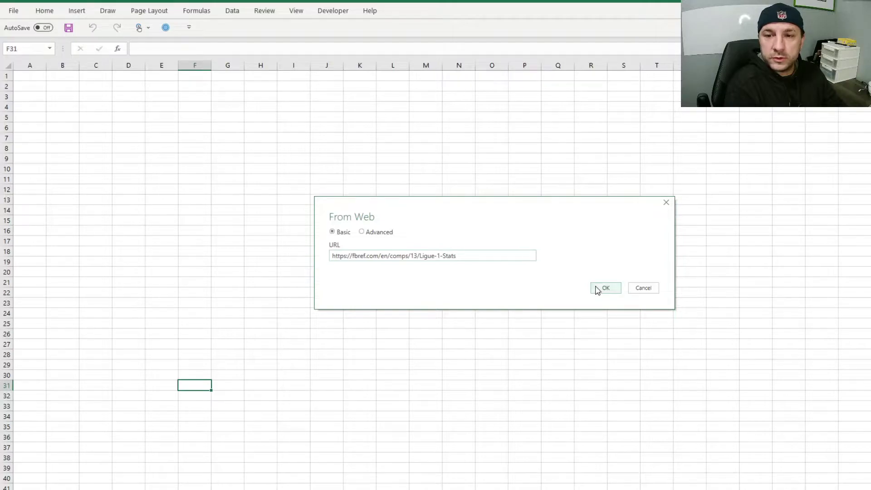
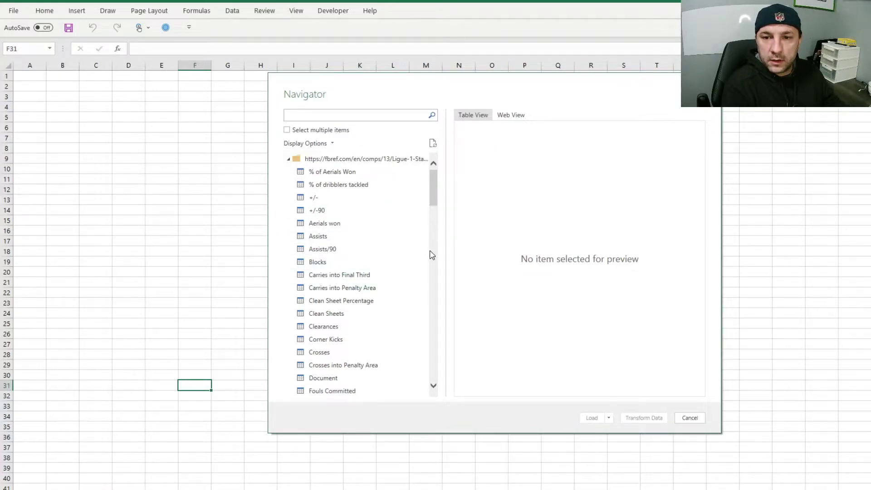
- Look through the Navigator's list of tables found on the FBref Ligue 1 page for the league tables
scroll(356, 383, "down", 6)
scroll(356, 383, "down", 5)
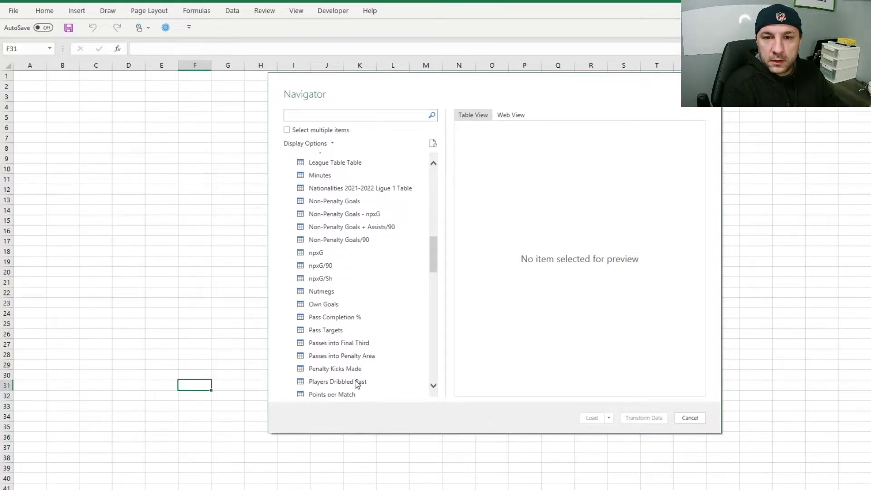
scroll(356, 383, "down", 7)
scroll(356, 383, "up", 10)
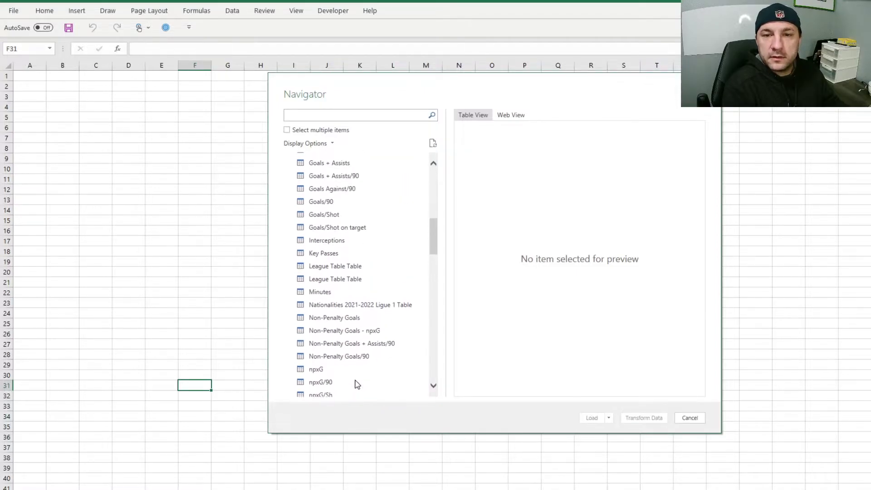
scroll(358, 385, "up", 4)
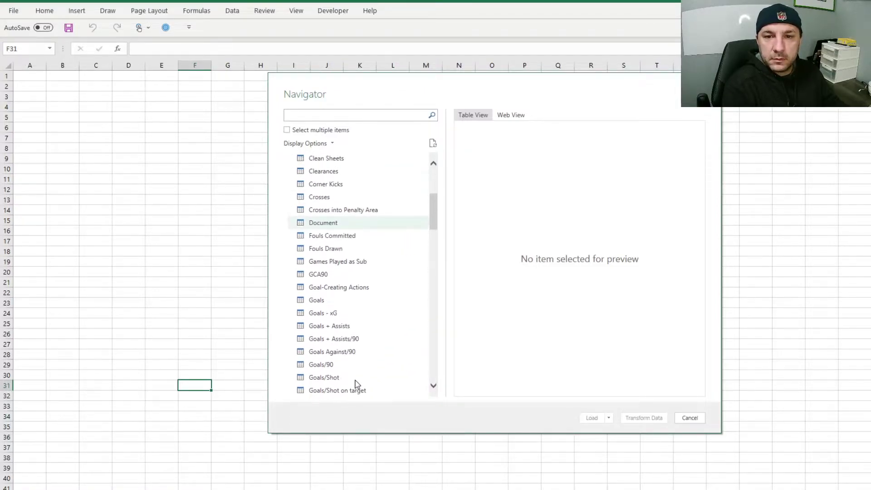
scroll(355, 385, "up", 4)
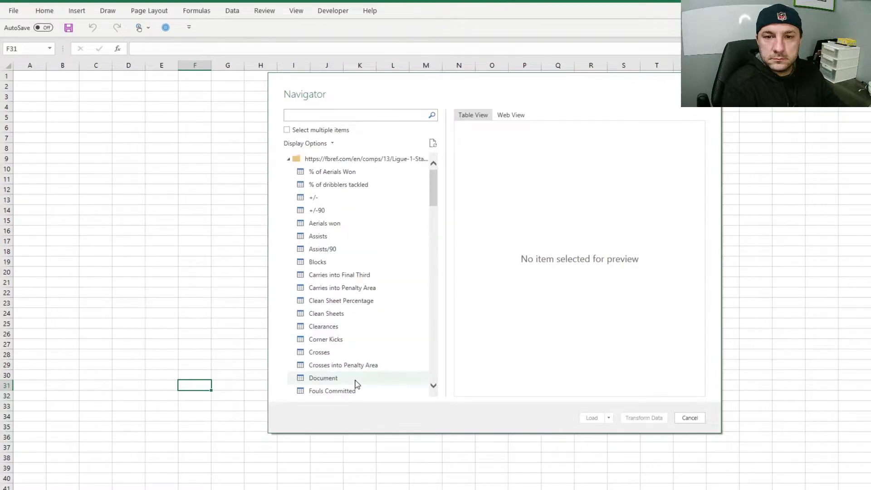
scroll(356, 384, "down", 20)
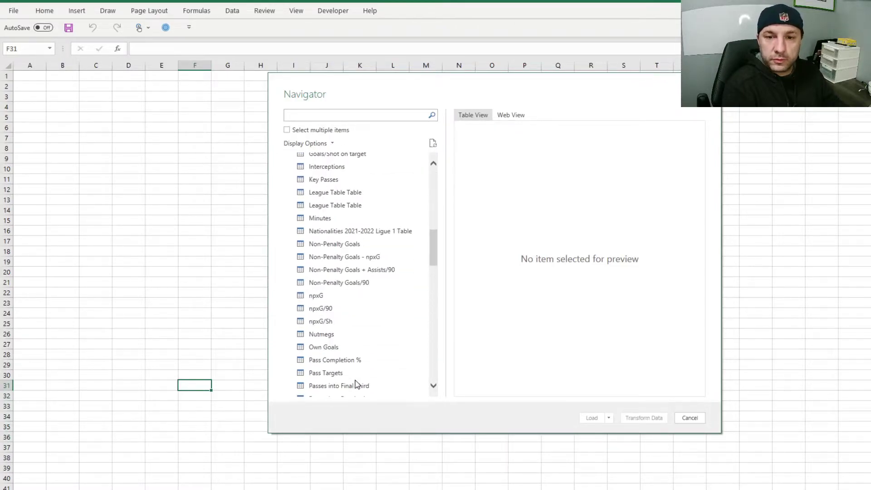
scroll(356, 384, "down", 6)
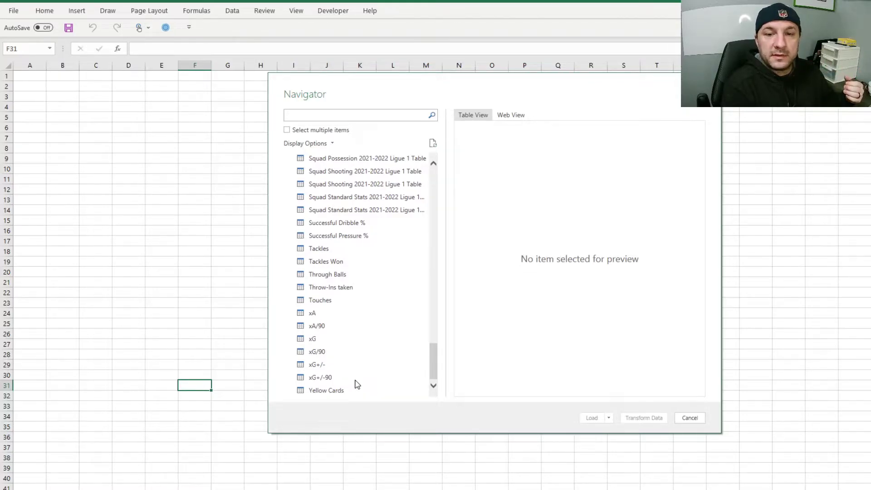
scroll(357, 385, "up", 6)
scroll(357, 384, "up", 10)
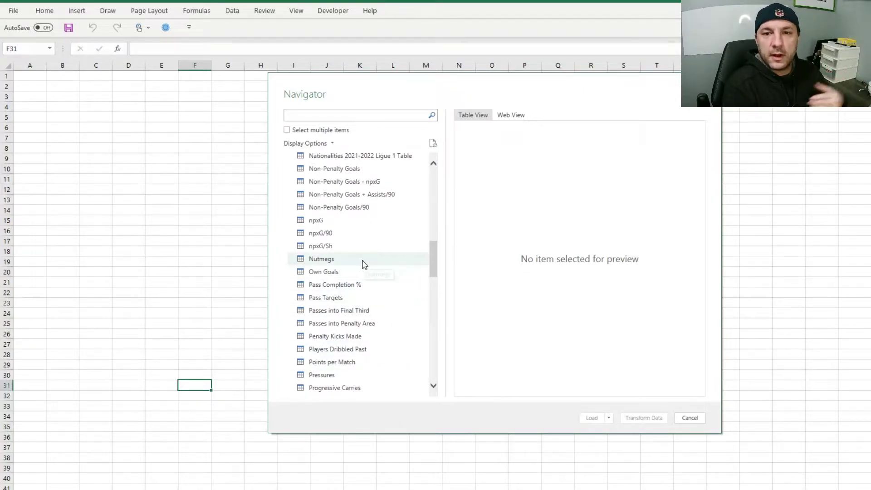
scroll(363, 264, "up", 5)
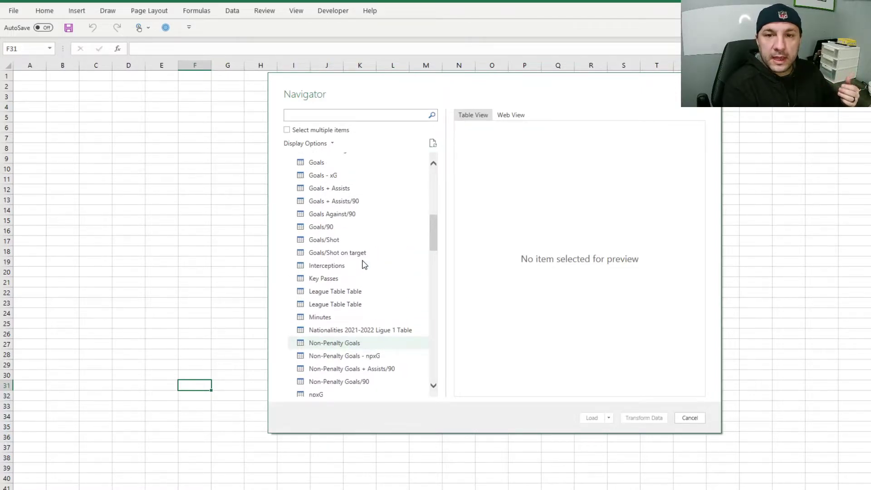
- Preview the first League Table Table, and select the second one with the home and away columns
left_click(372, 298)
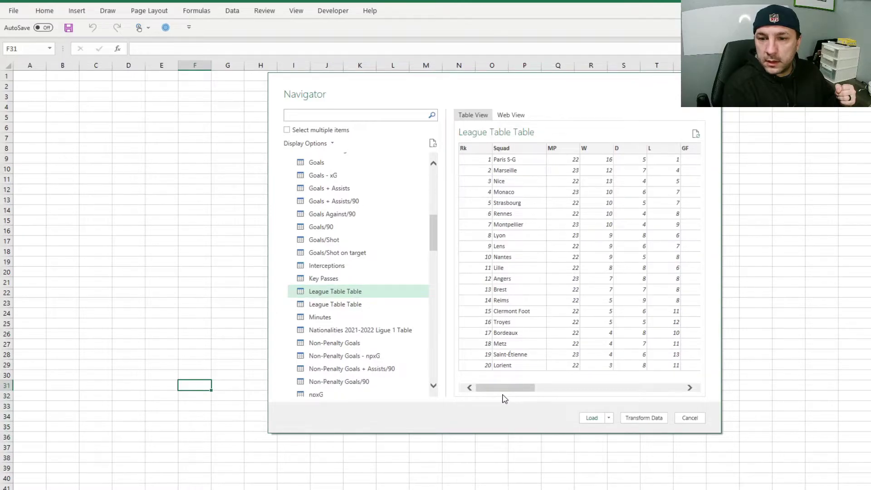
left_click_drag(509, 390, 452, 386)
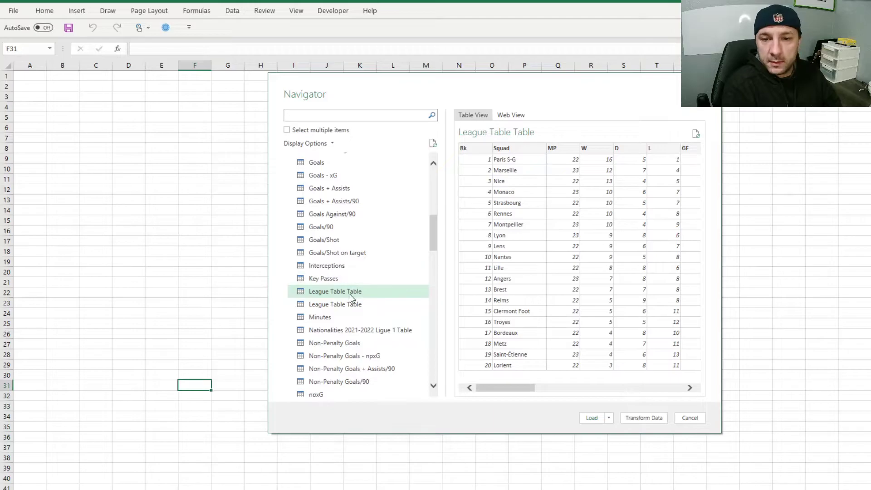
left_click(344, 306)
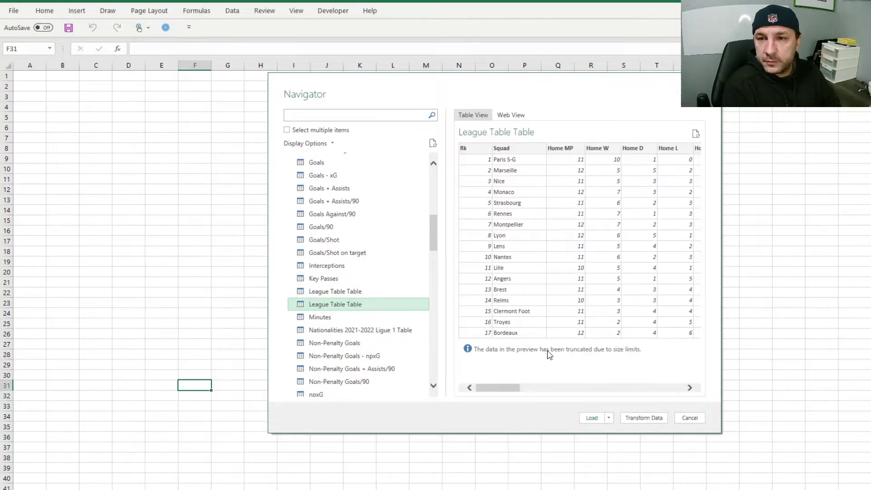
left_click_drag(507, 389, 472, 359)
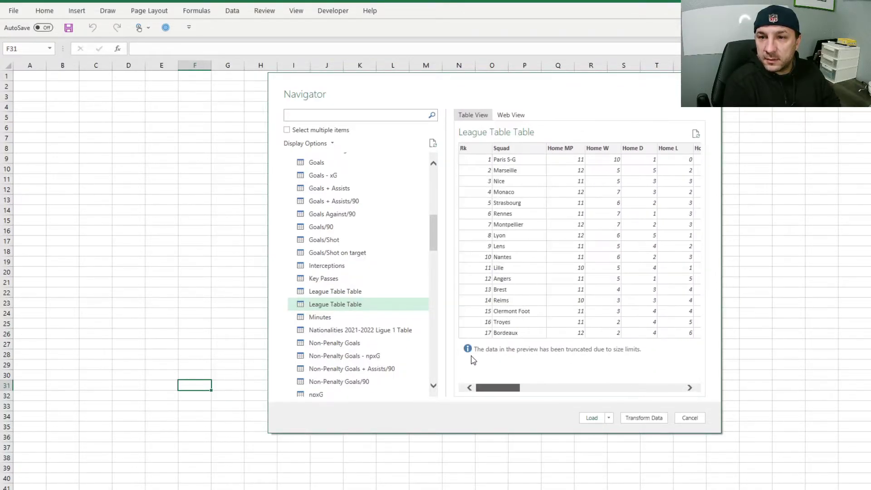
- Examine the FBref page in Web View and the Home columns of the selected League Table Table in Table View
left_click(513, 116)
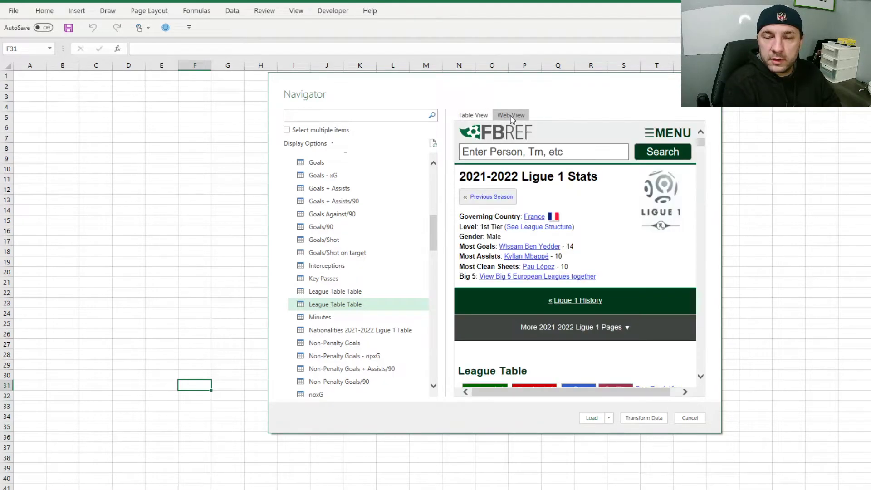
scroll(629, 216, "down", 6)
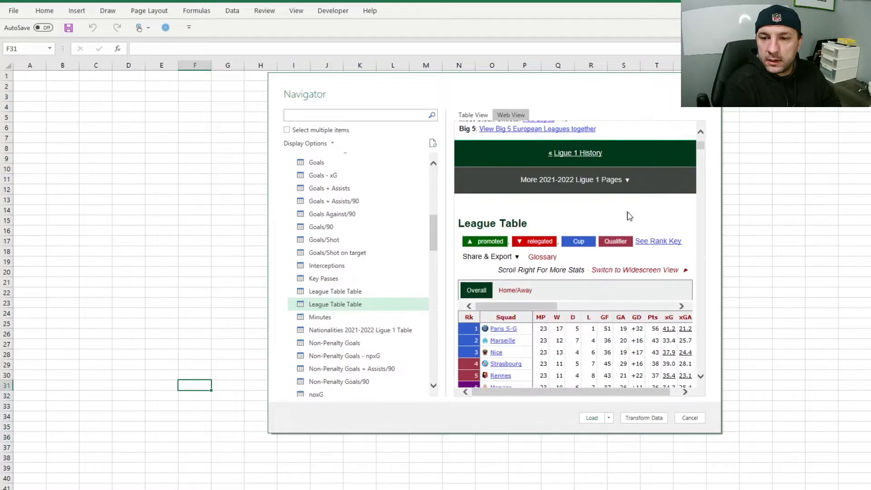
scroll(629, 216, "up", 3)
scroll(626, 216, "down", 1)
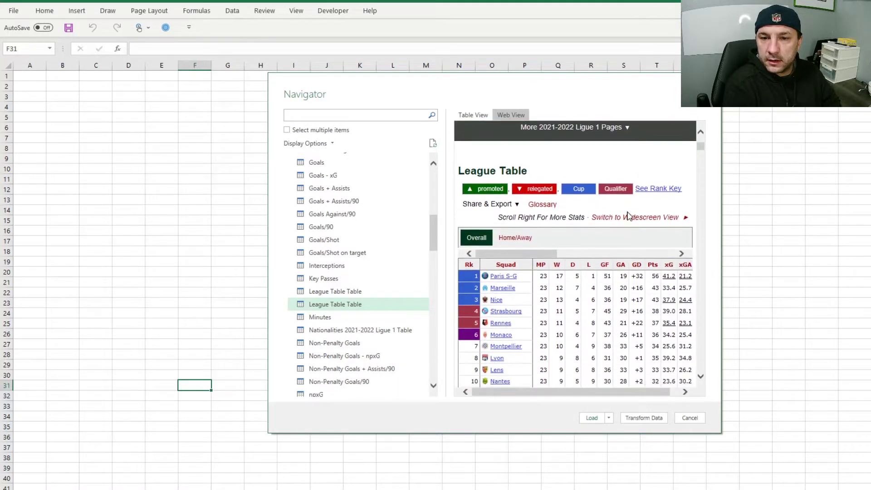
left_click(627, 216)
left_click_drag(515, 387, 547, 391)
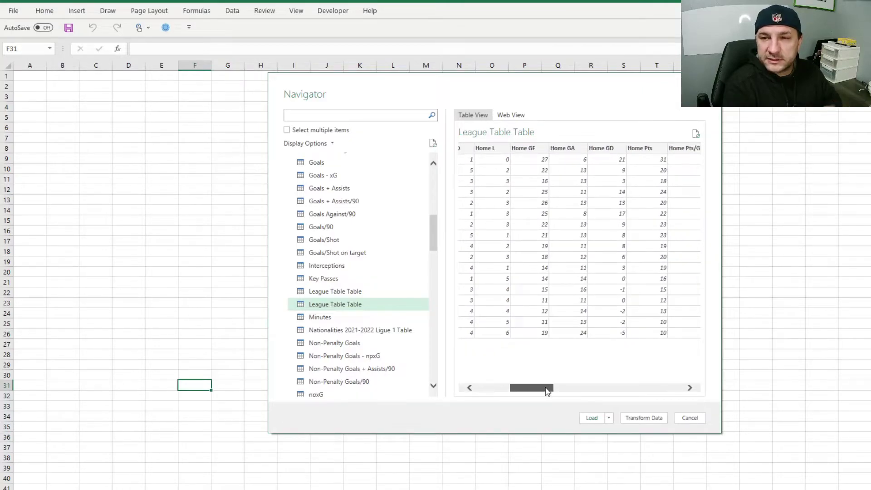
left_click_drag(548, 391, 489, 384)
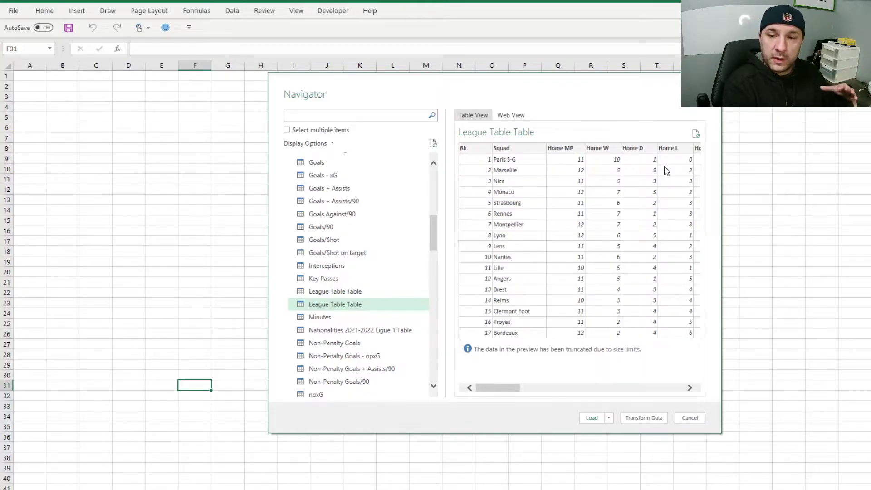
- Open the selected home/away table in Power Query Editor and remove its Rk and Home W columns
left_click(646, 418)
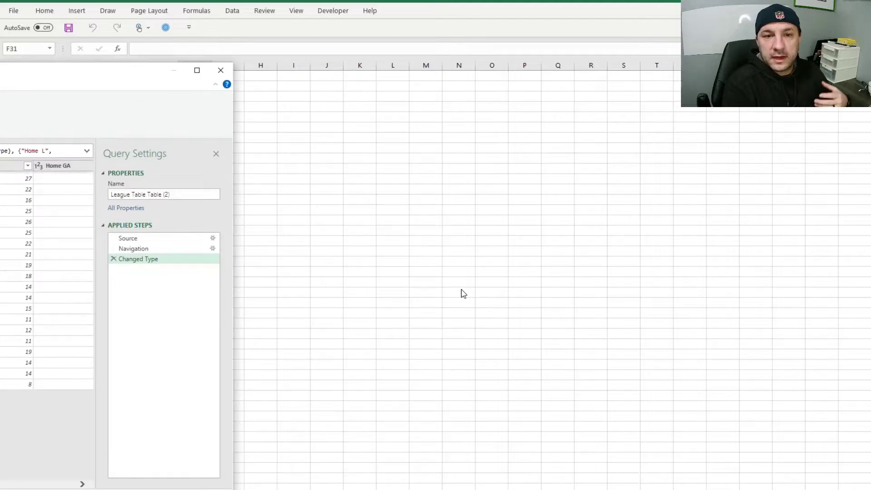
double_click(98, 72)
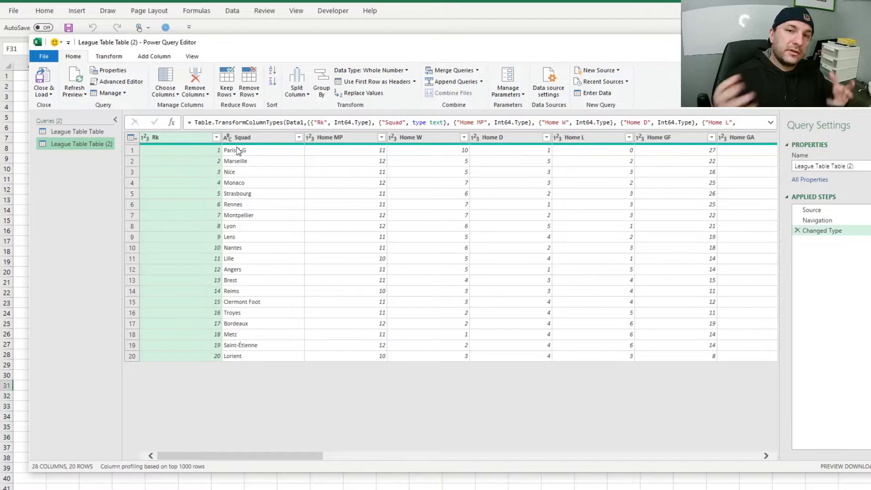
left_click(175, 146)
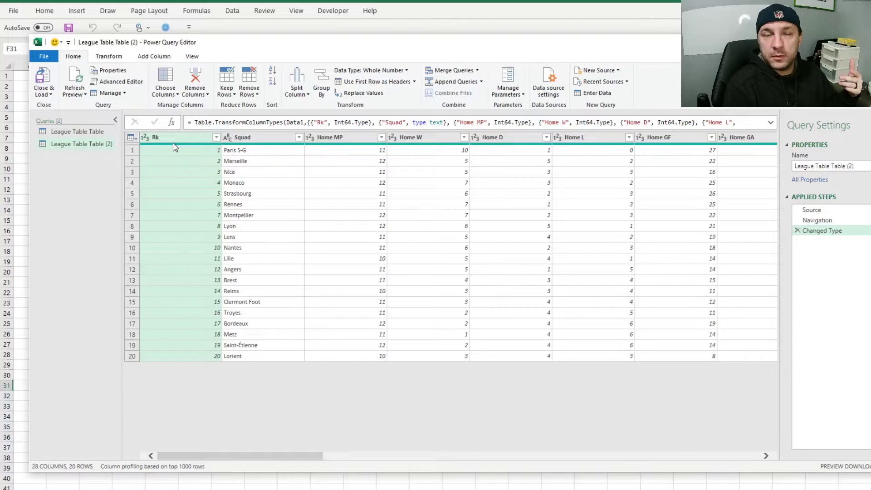
left_click(201, 84)
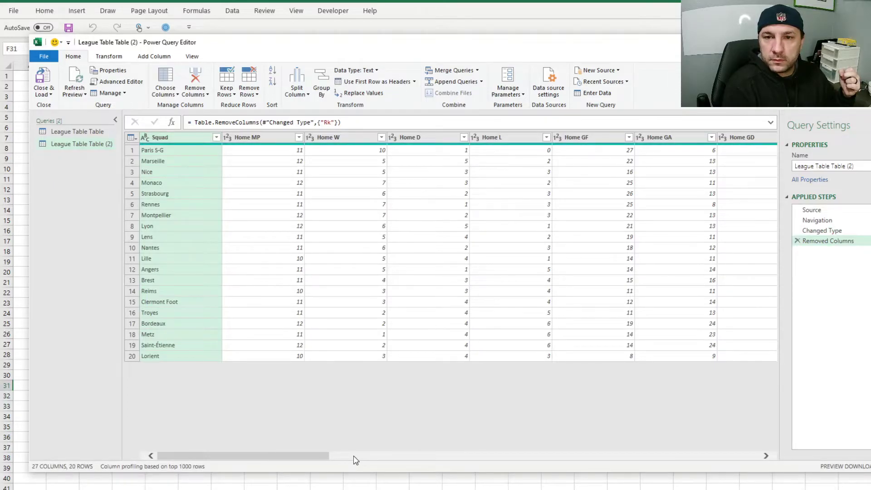
left_click_drag(302, 457, 217, 416)
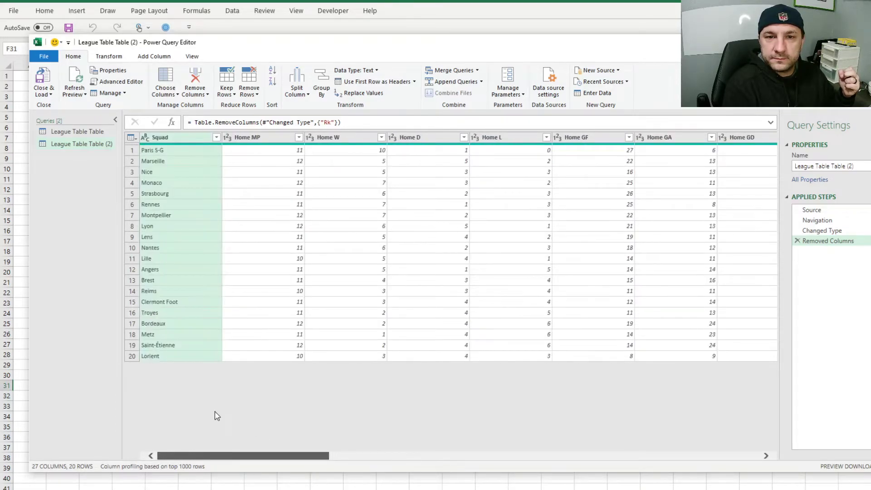
left_click(336, 139)
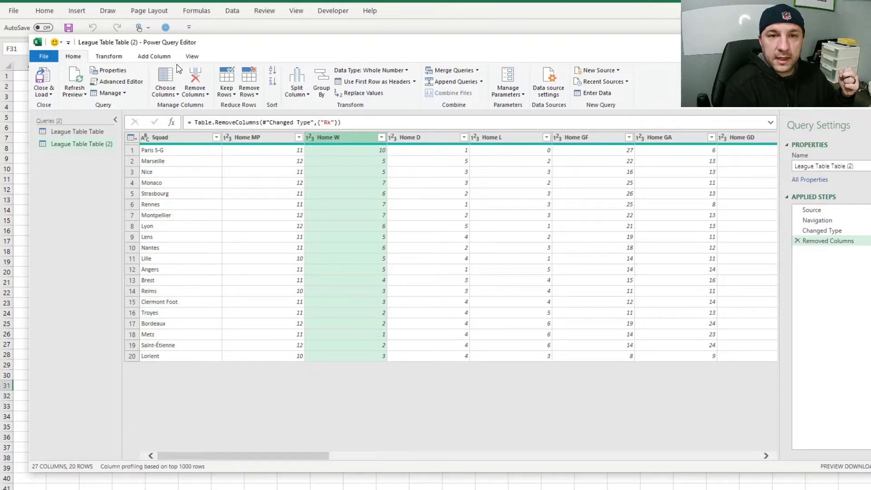
left_click(195, 82)
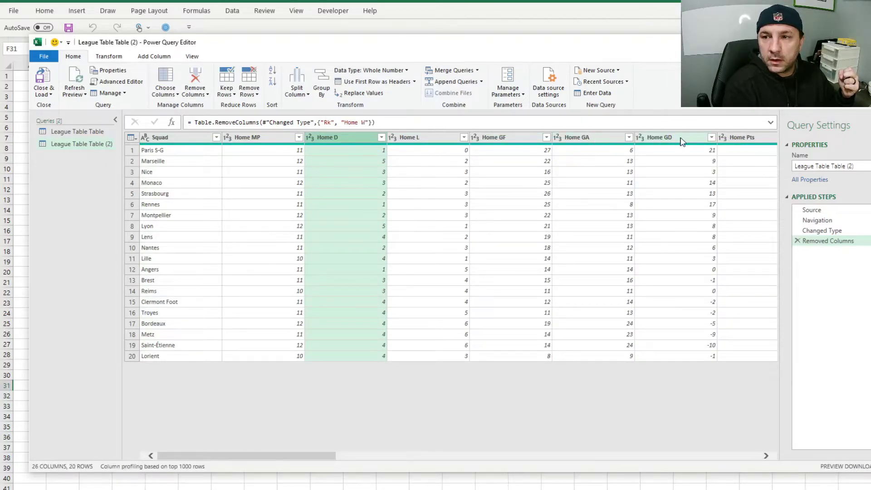
- Remove the Home Pts and Away Pts columns from the League Table Table (2) query
left_click(745, 138)
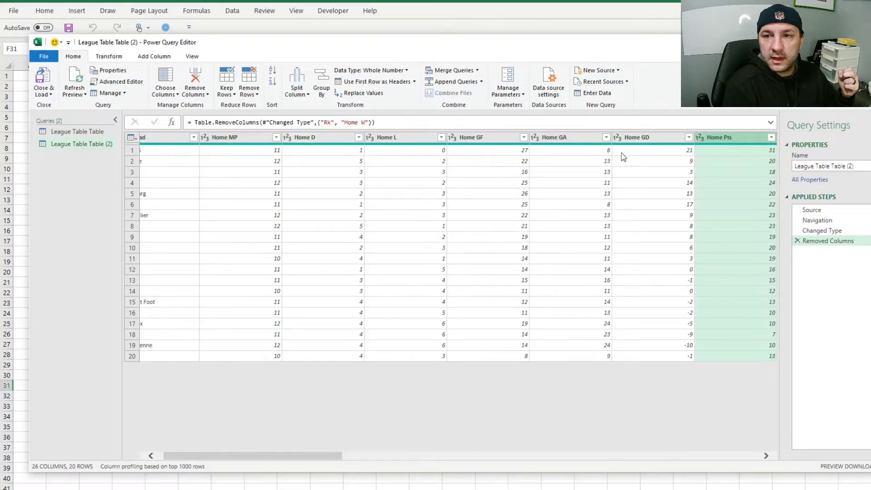
left_click(203, 83)
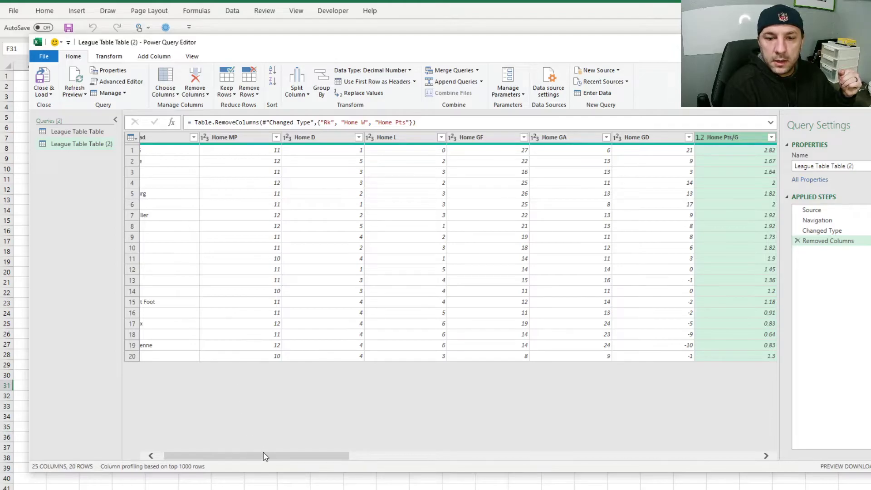
left_click_drag(265, 457, 574, 427)
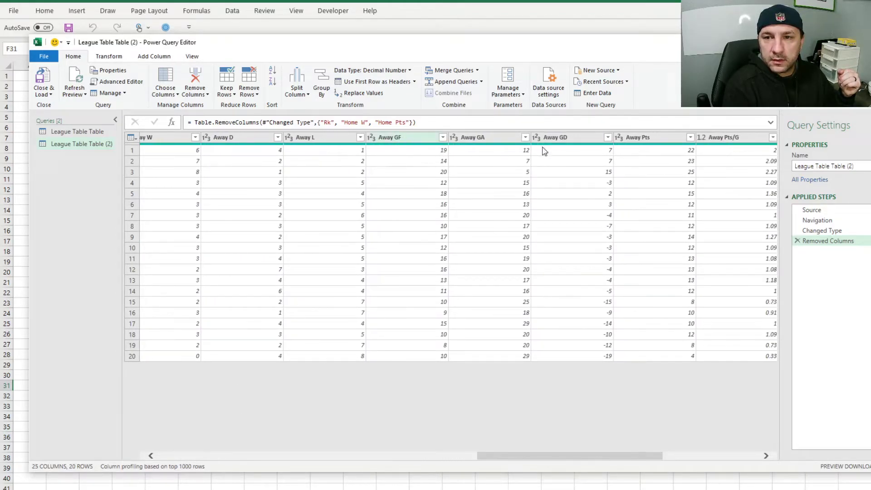
left_click(642, 141)
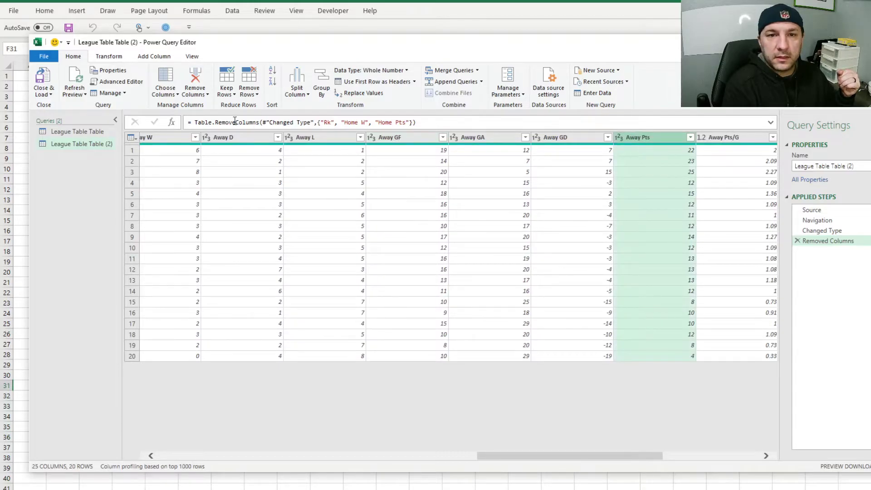
left_click(199, 72)
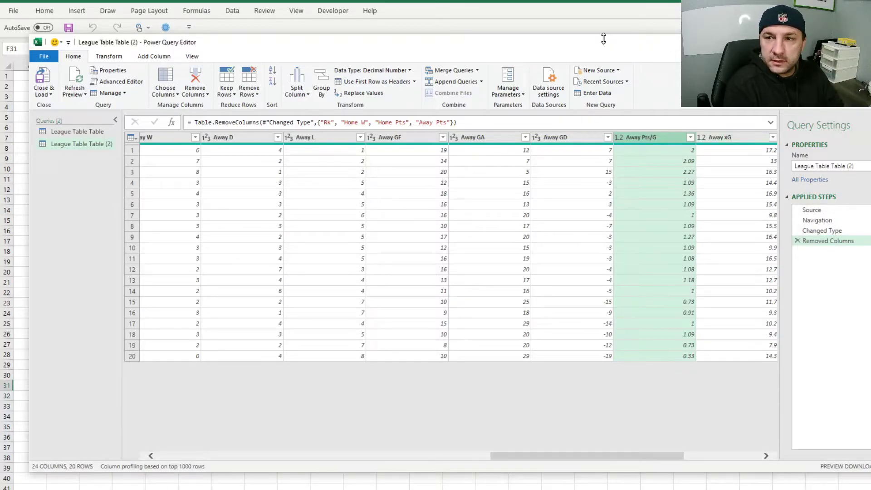
- Close the Power Query Editor and load the trimmed league tables into the workbook
left_click_drag(604, 47, 324, 45)
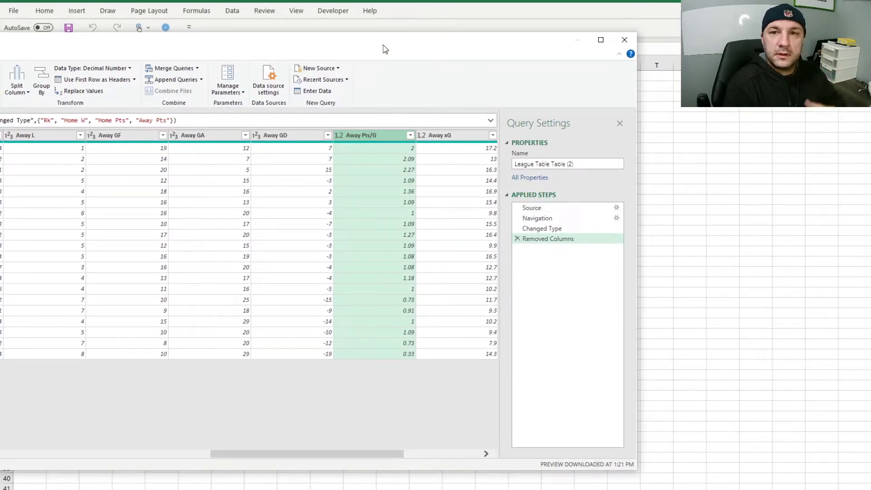
left_click_drag(385, 43, 663, 38)
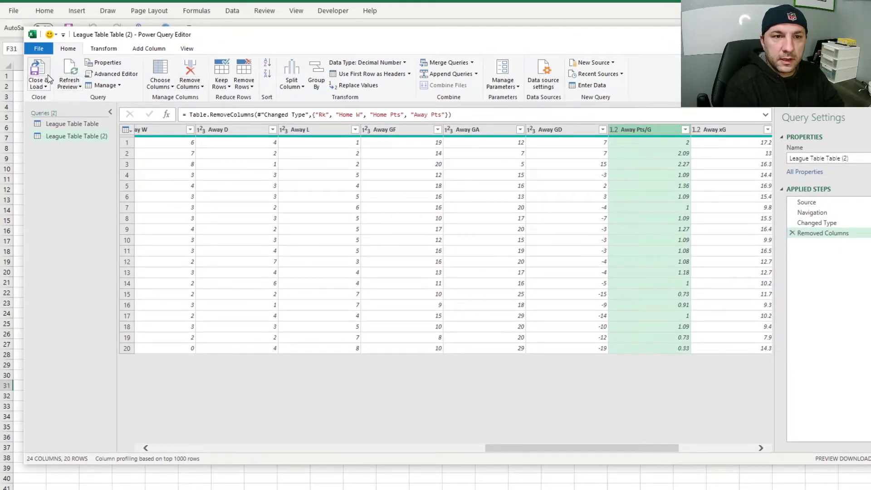
left_click(49, 78)
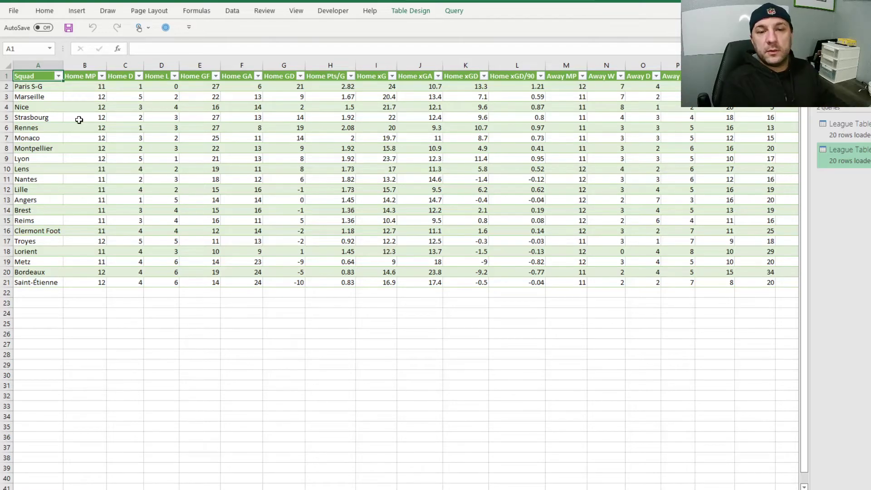
- Look over the loaded table's home and away columns, and switch back to the Soccer Model spreadsheet in Google Sheets
scroll(215, 189, "right", 5)
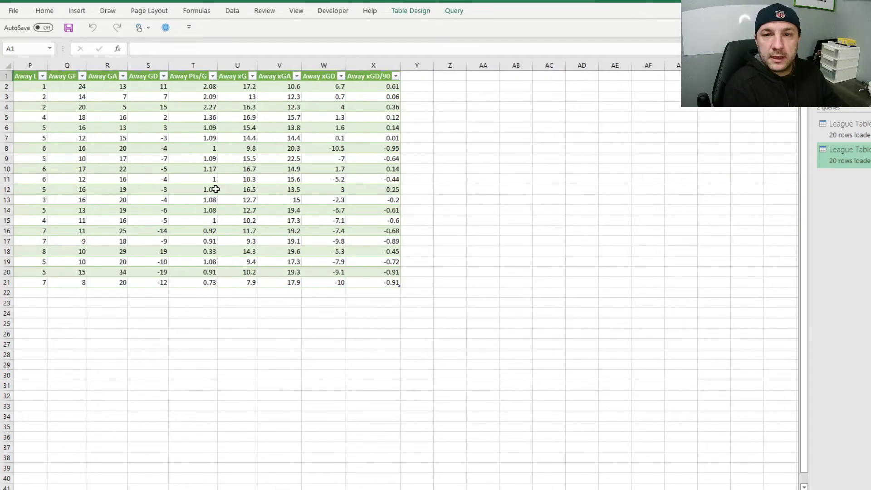
scroll(215, 189, "left", 5)
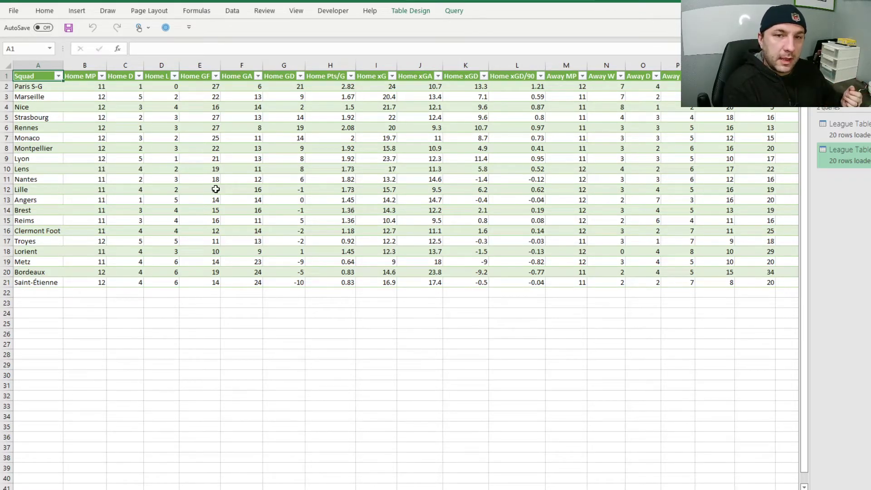
left_click(242, 470)
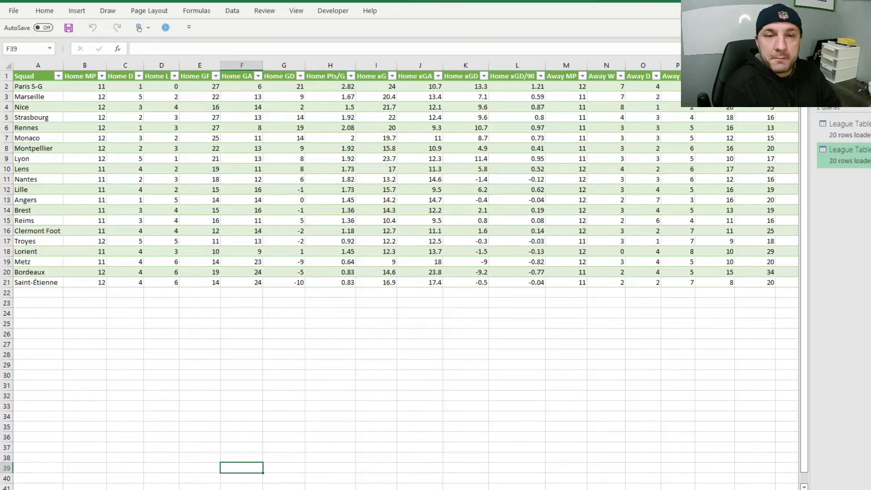
key("alt+Tab")
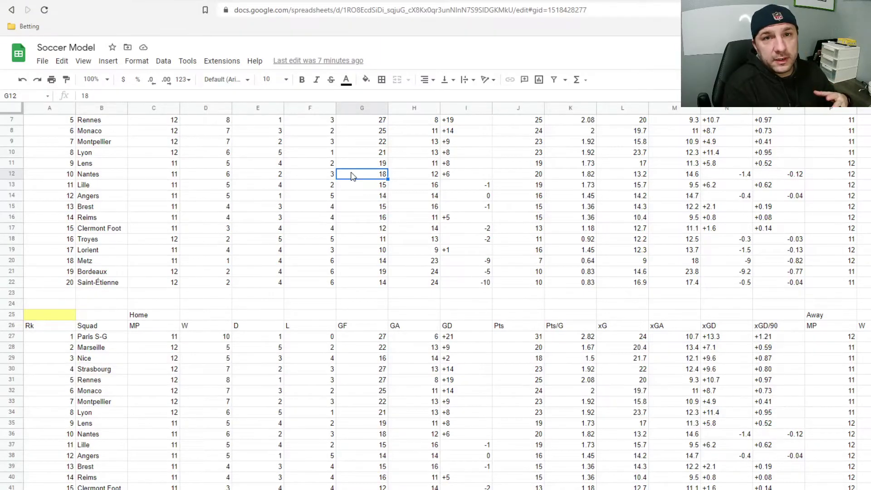